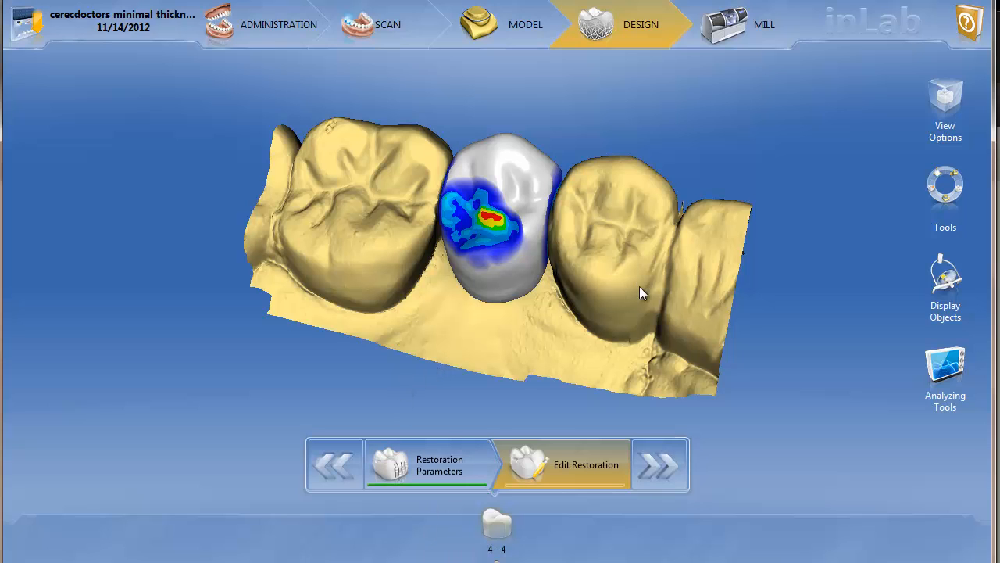
Display the abutment of restoration 4 beneath the transparent crown and examine the coloured minimal thickness areas on it.
{"action": "middle_click_drag", "start_coordinate": [639, 286], "coordinate": [442, 263]}
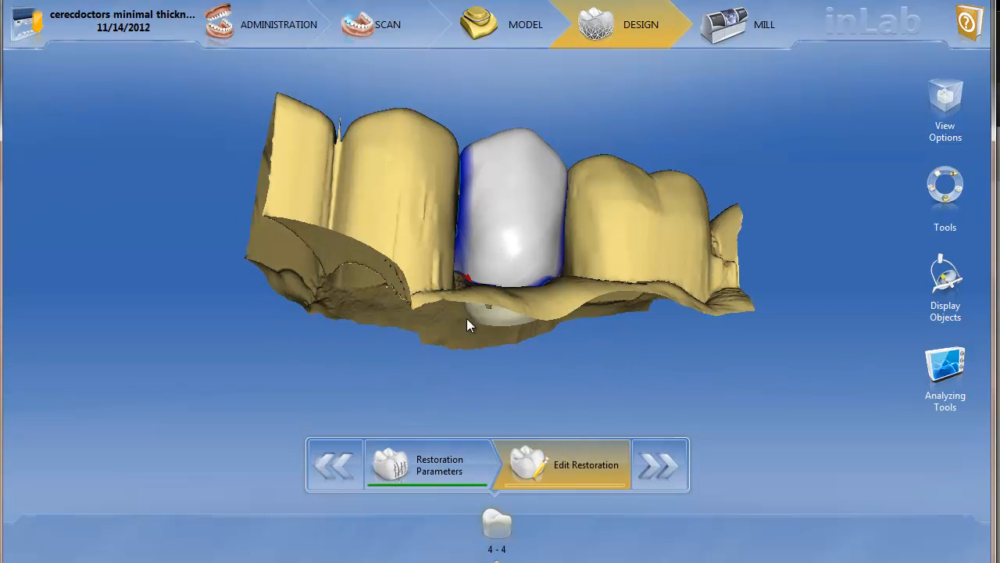
{"action": "middle_click_drag", "start_coordinate": [468, 319], "coordinate": [457, 333]}
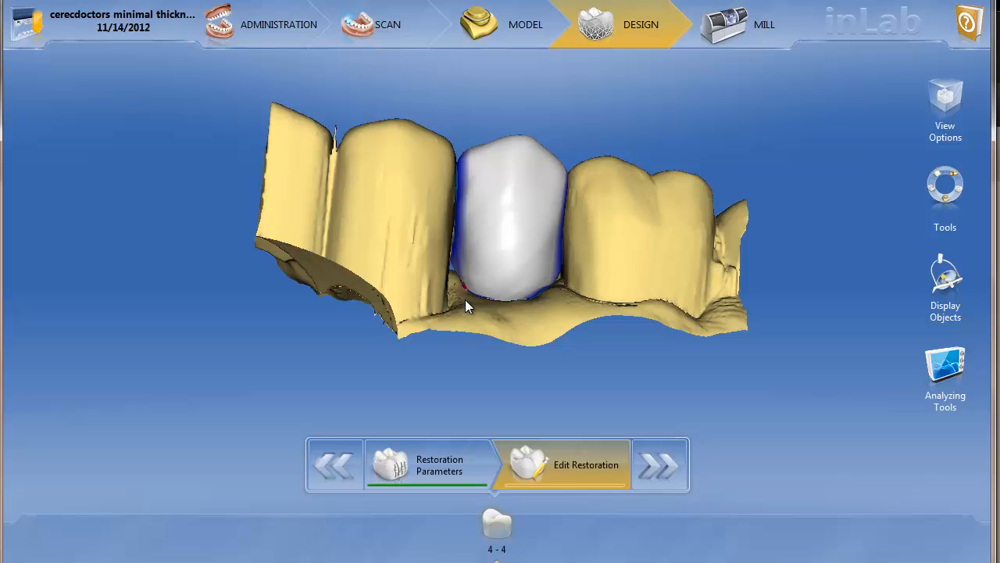
{"action": "left_click", "coordinate": [497, 559]}
{"action": "left_click", "coordinate": [497, 530]}
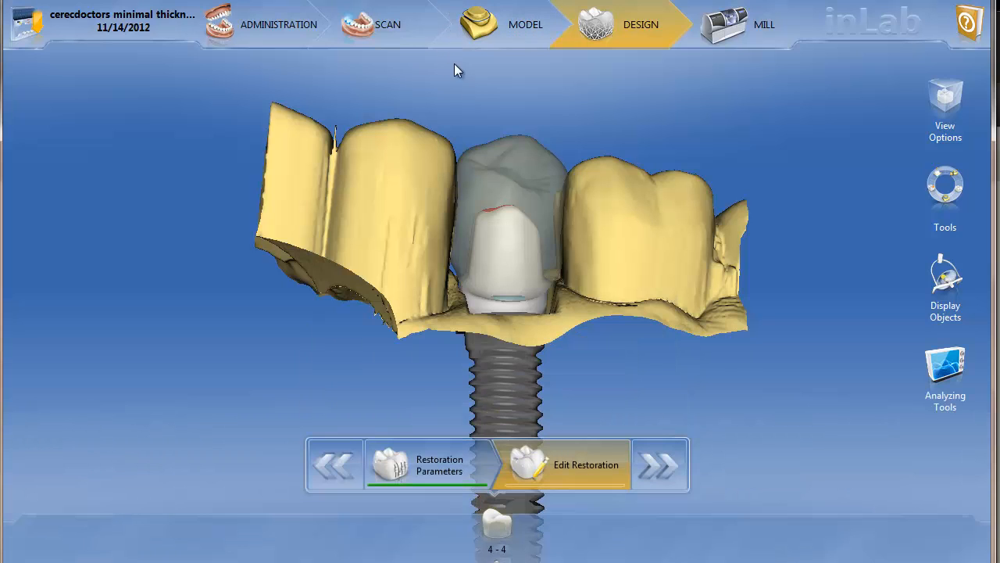
{"action": "middle_click_drag", "start_coordinate": [504, 128], "coordinate": [508, 228]}
{"action": "scroll", "coordinate": [514, 270], "scroll_direction": "up", "scroll_amount": 3}
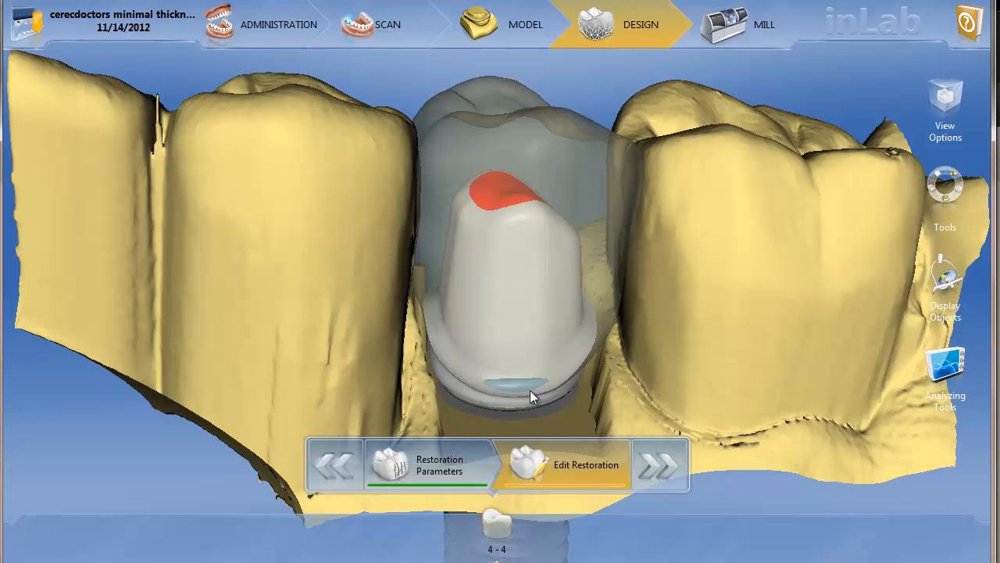
{"action": "middle_click_drag", "start_coordinate": [648, 320], "coordinate": [589, 391]}
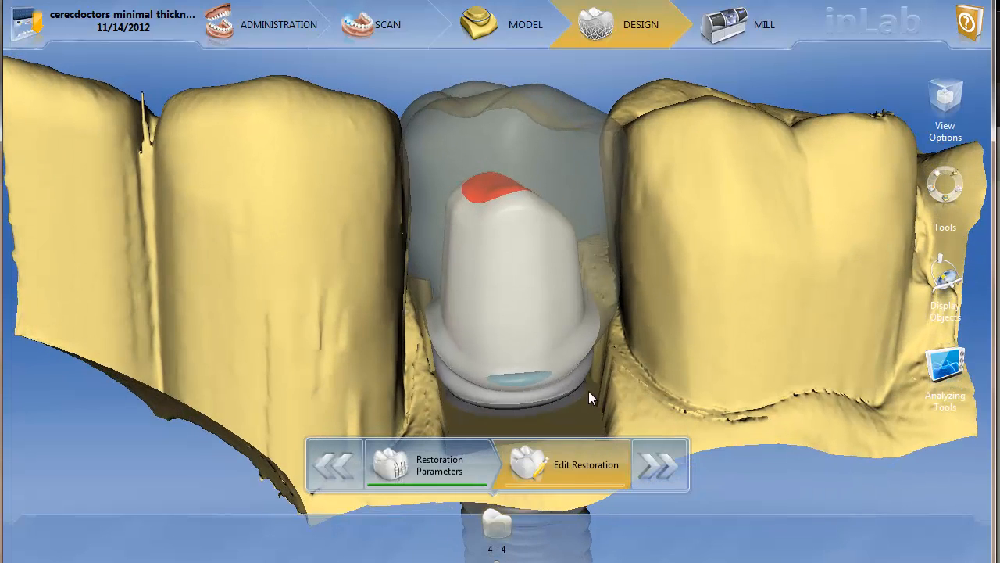
{"action": "middle_click_drag", "start_coordinate": [406, 353], "coordinate": [524, 295]}
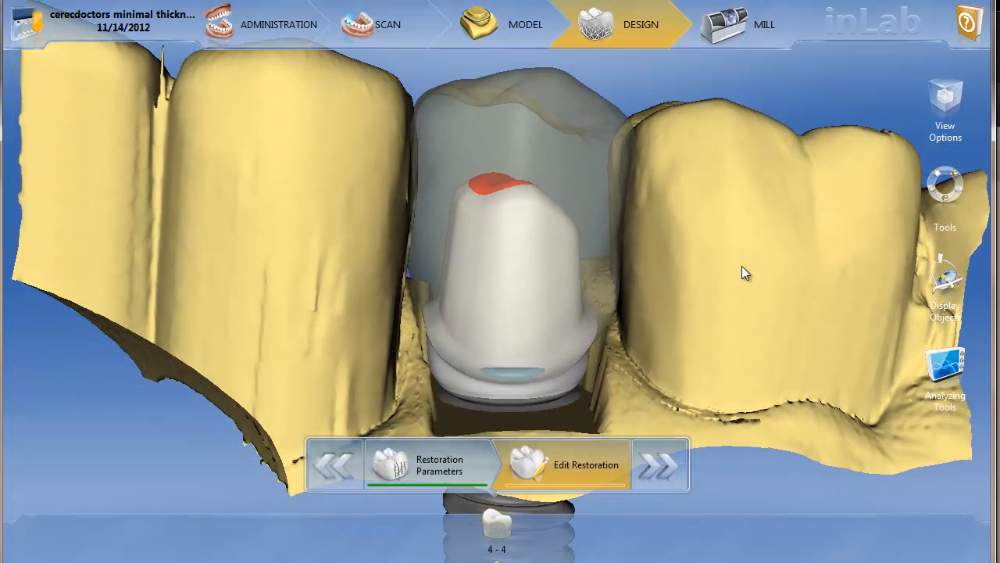
Hide the restoration and display the TiBase together with the minimal thickness layer between the neighbouring teeth.
{"action": "left_click", "coordinate": [951, 283]}
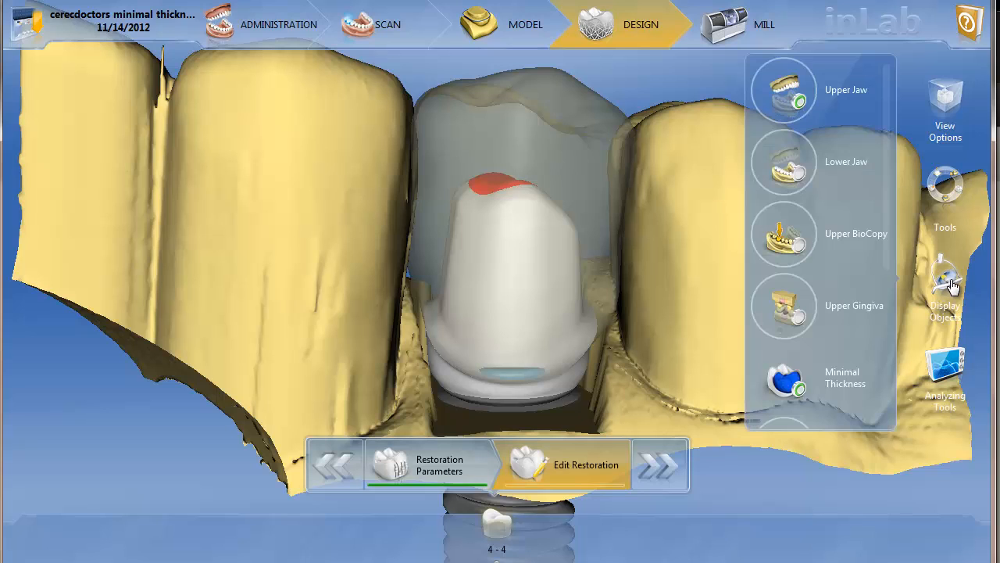
{"action": "scroll", "coordinate": [793, 313], "scroll_direction": "down", "scroll_amount": 2}
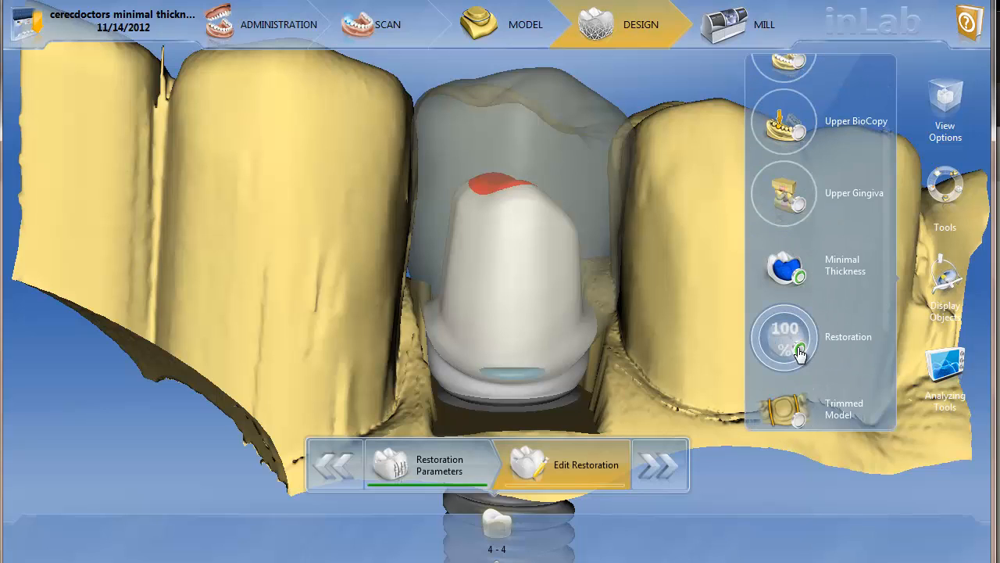
{"action": "left_click", "coordinate": [798, 354]}
{"action": "scroll", "coordinate": [799, 353], "scroll_direction": "down", "scroll_amount": 2}
{"action": "left_click", "coordinate": [793, 340]}
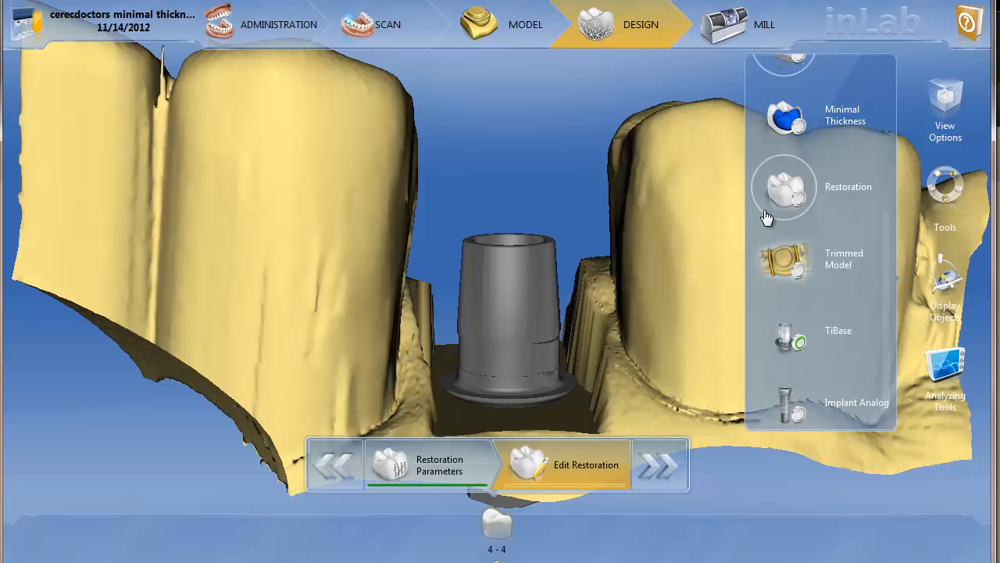
{"action": "left_click", "coordinate": [799, 144]}
{"action": "left_click_drag", "start_coordinate": [577, 184], "coordinate": [526, 294]}
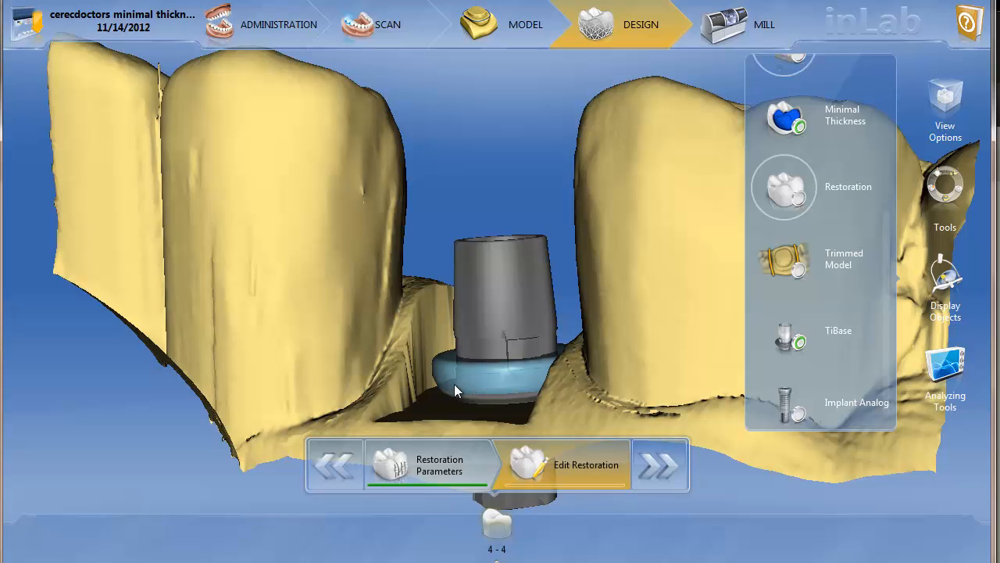
Review the radial and occlusal minimal thickness parameters without changing them, and display the restoration again.
{"action": "left_click", "coordinate": [423, 461]}
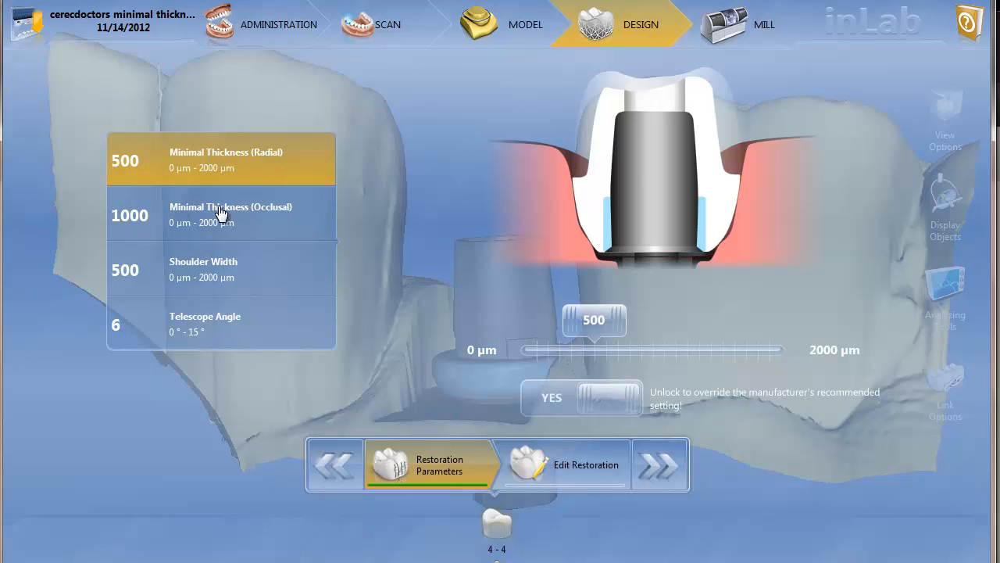
{"action": "left_click", "coordinate": [571, 465]}
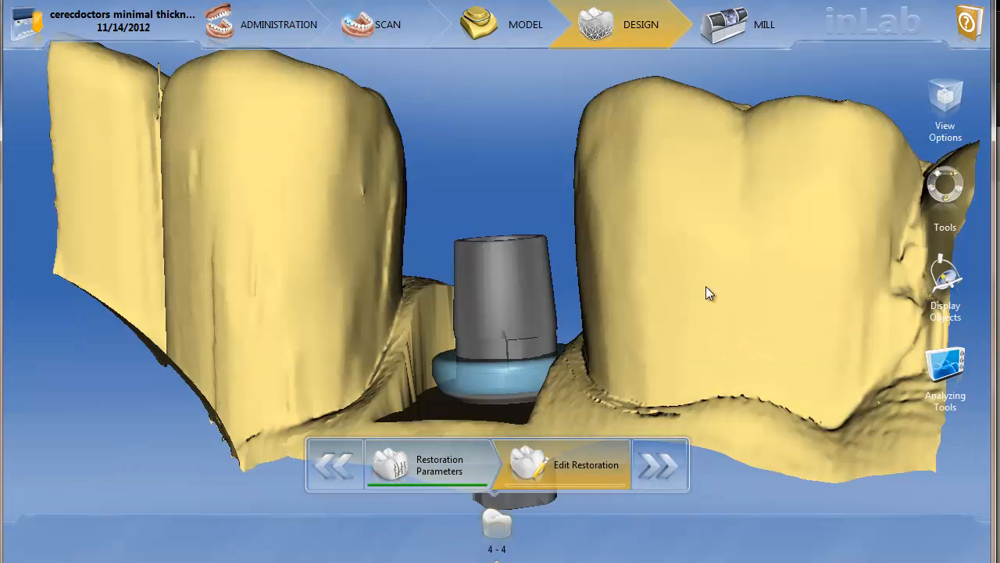
{"action": "left_click", "coordinate": [958, 293]}
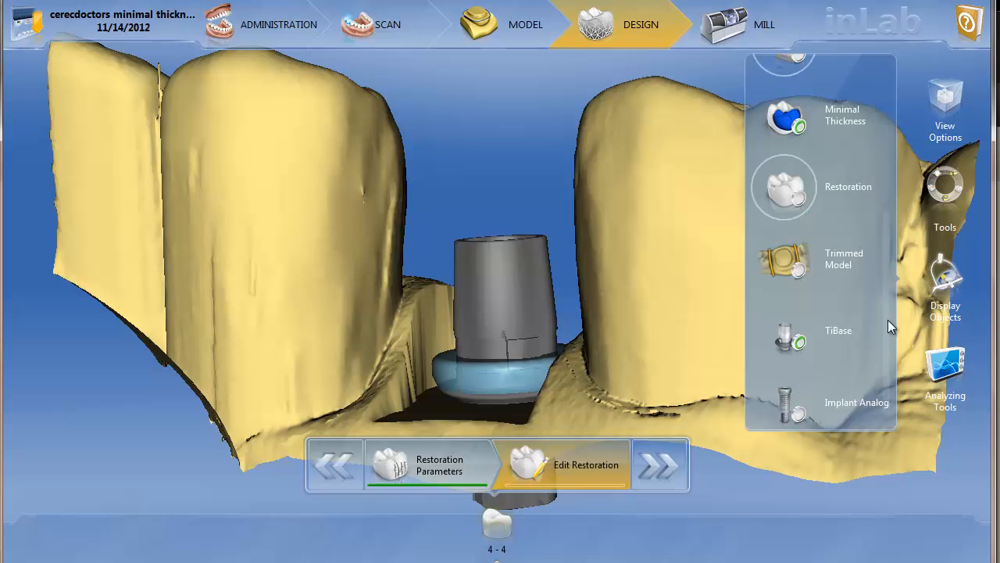
{"action": "left_click", "coordinate": [785, 188]}
Examine the abutment's minimal thickness areas from several sides and unsplit the abutment and crown into one restoration.
{"action": "left_click_drag", "start_coordinate": [624, 234], "coordinate": [652, 241]}
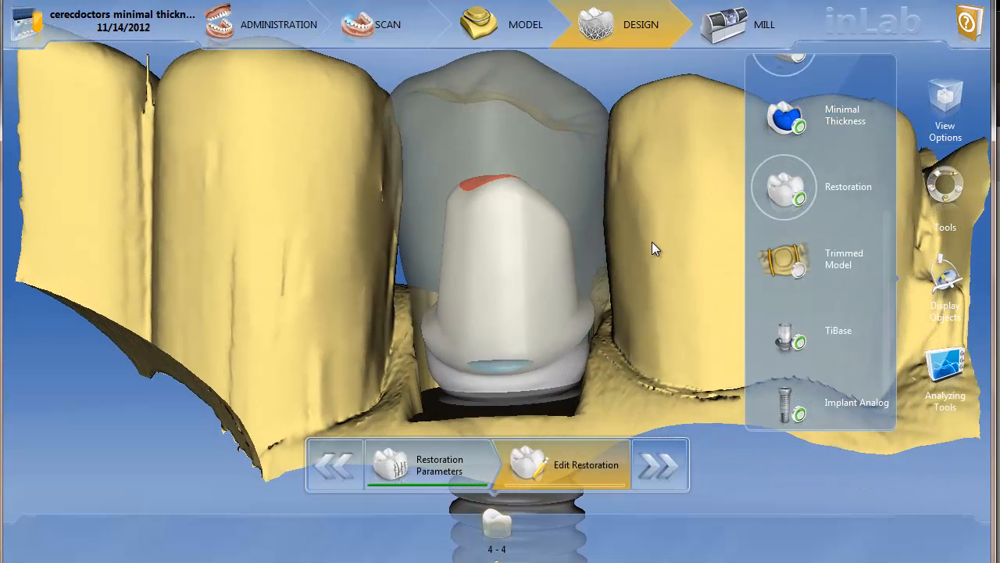
{"action": "mouse_move", "coordinate": [617, 291]}
{"action": "left_mouse_down"}
{"action": "mouse_move", "coordinate": [625, 290]}
{"action": "mouse_move", "coordinate": [601, 288]}
{"action": "left_mouse_up"}
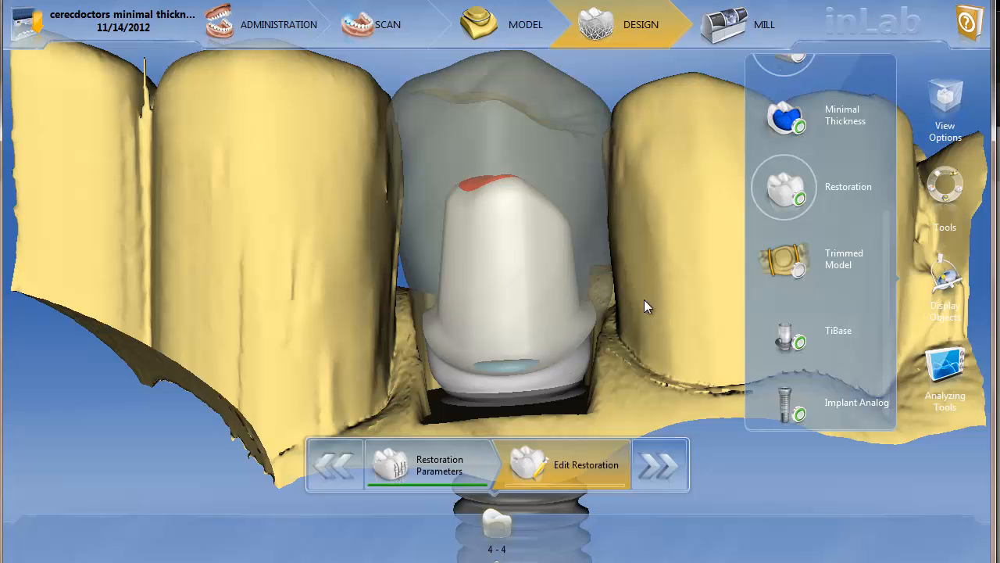
{"action": "left_click_drag", "start_coordinate": [644, 301], "coordinate": [382, 327]}
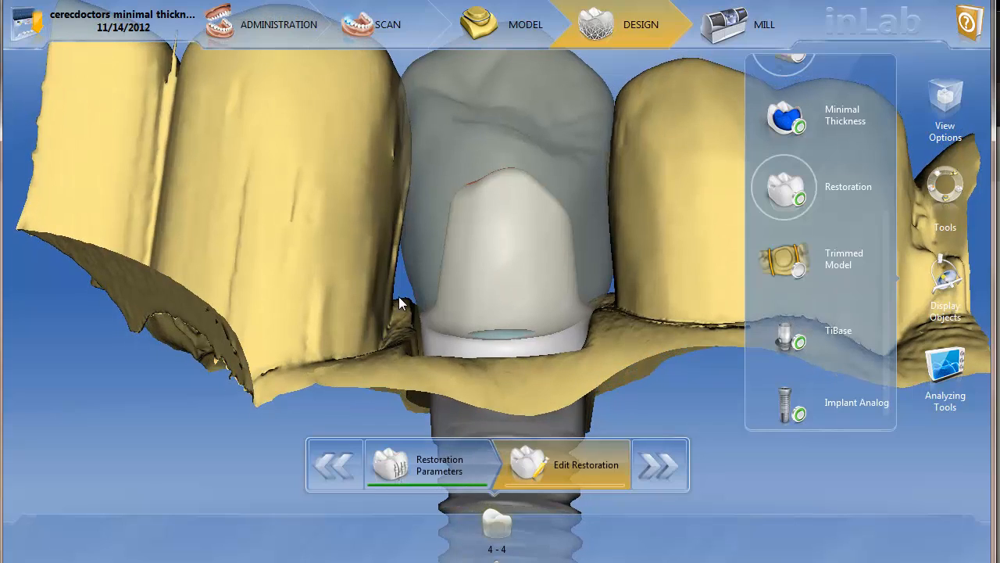
{"action": "left_click_drag", "start_coordinate": [653, 272], "coordinate": [736, 290]}
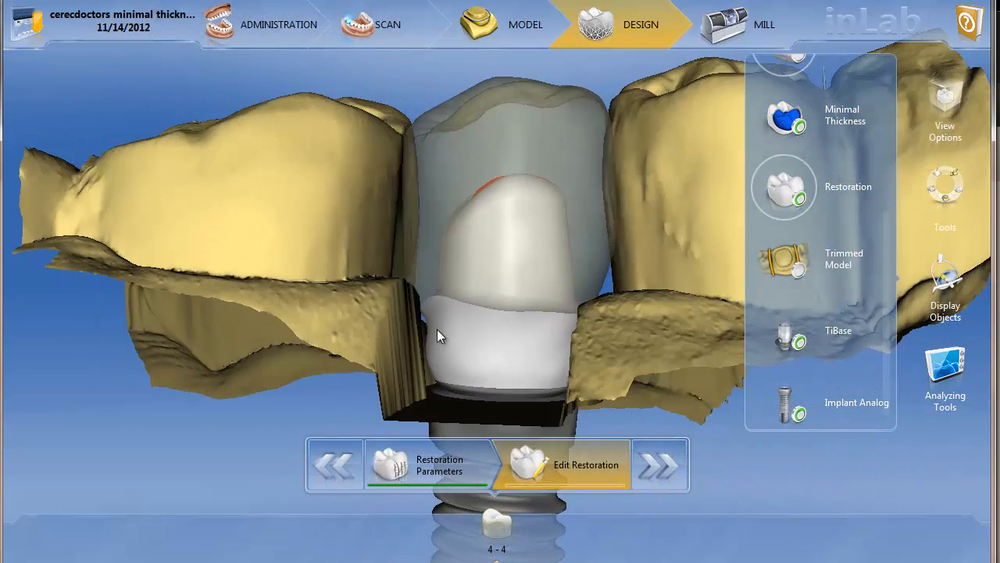
{"action": "left_click_drag", "start_coordinate": [350, 315], "coordinate": [710, 297]}
{"action": "right_click", "coordinate": [587, 305]}
{"action": "left_click", "coordinate": [550, 224]}
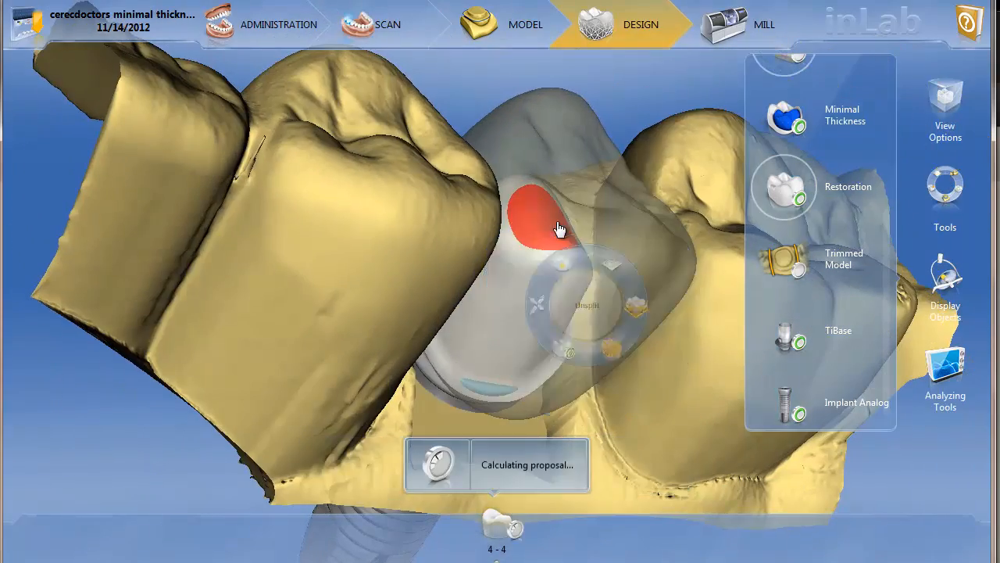
{"action": "left_click_drag", "start_coordinate": [624, 308], "coordinate": [425, 393]}
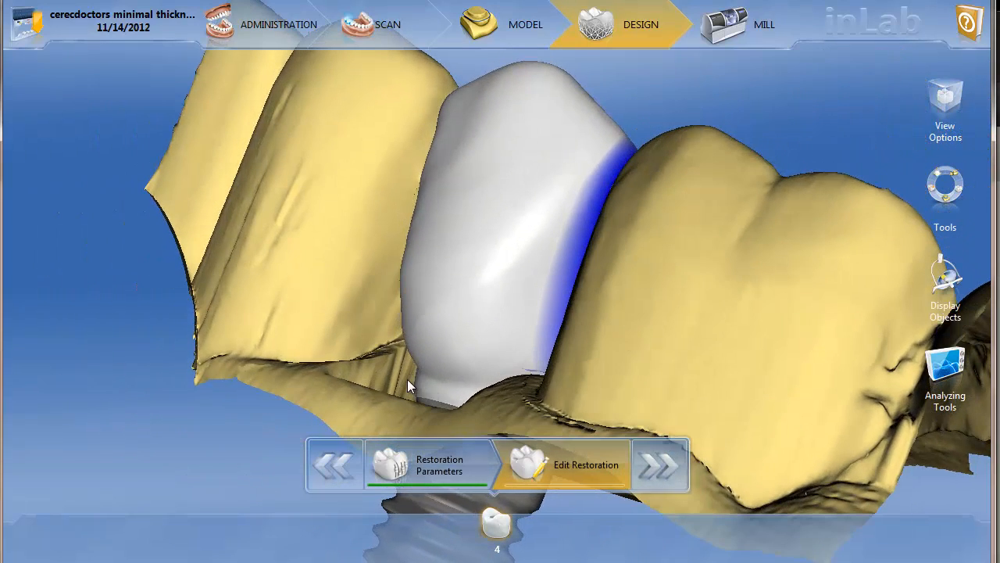
Split the restoration into abutment and crown, applying the proposed split line.
{"action": "right_click", "coordinate": [474, 363]}
{"action": "left_click", "coordinate": [436, 279]}
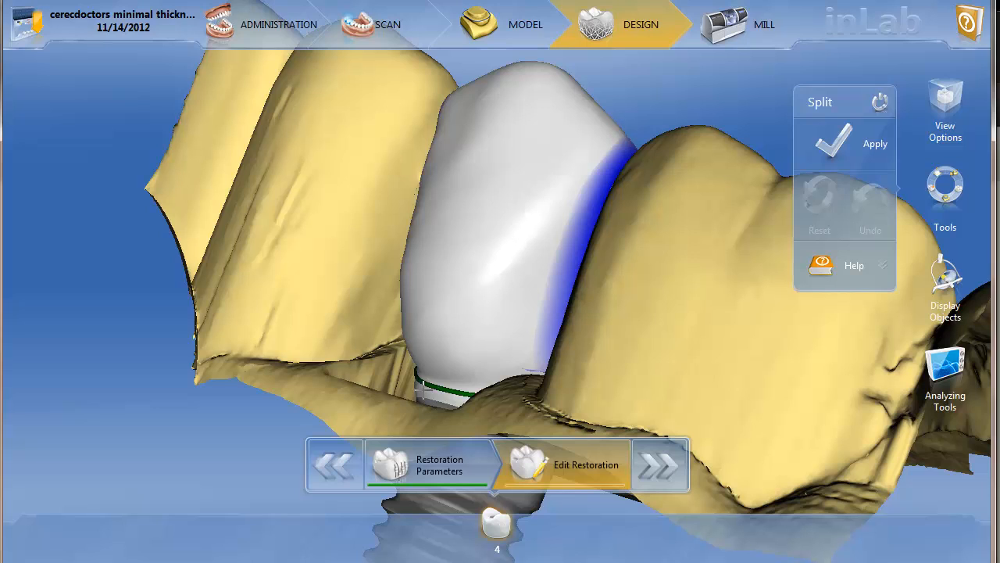
{"action": "left_click", "coordinate": [843, 145]}
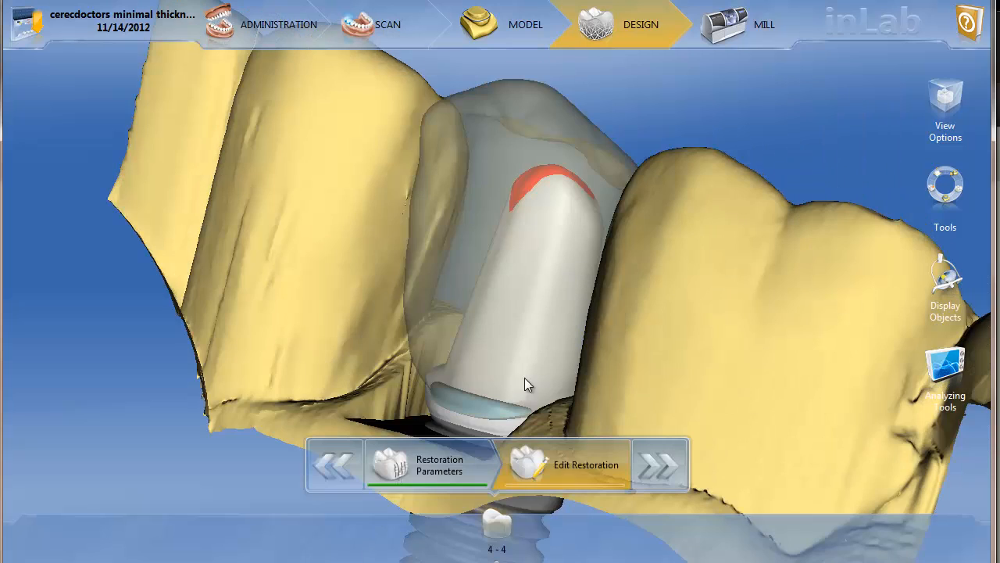
Try scaling the abutment radially near its shoulder, and undo the scaling.
{"action": "right_click", "coordinate": [479, 382]}
{"action": "left_click", "coordinate": [414, 379]}
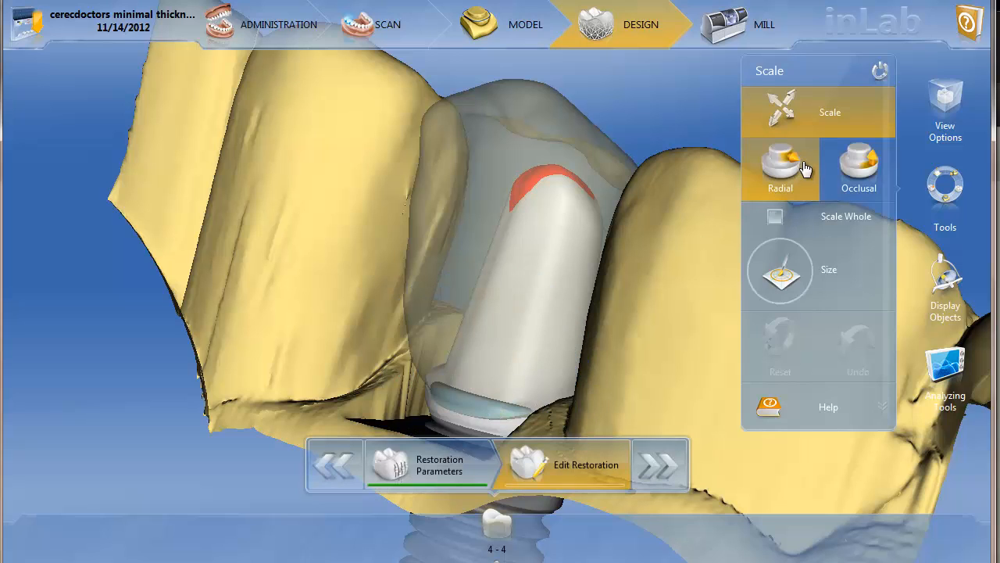
{"action": "left_click_drag", "start_coordinate": [469, 390], "coordinate": [369, 439]}
{"action": "middle_click_drag", "start_coordinate": [477, 412], "coordinate": [568, 360]}
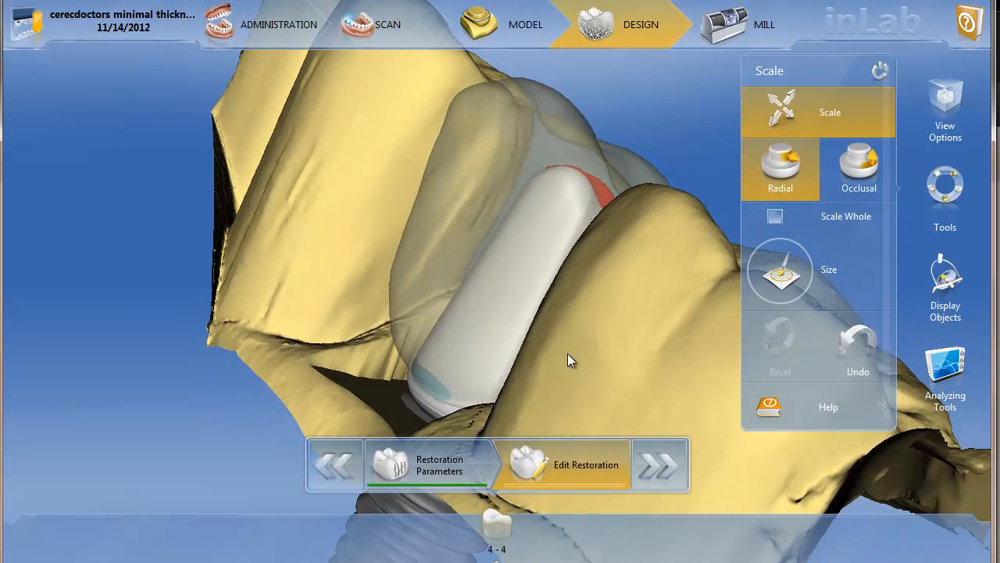
{"action": "left_click", "coordinate": [865, 338]}
Unsplit the abutment and crown of restoration 4 again.
{"action": "middle_click_drag", "start_coordinate": [615, 337], "coordinate": [509, 317]}
{"action": "right_click", "coordinate": [522, 299]}
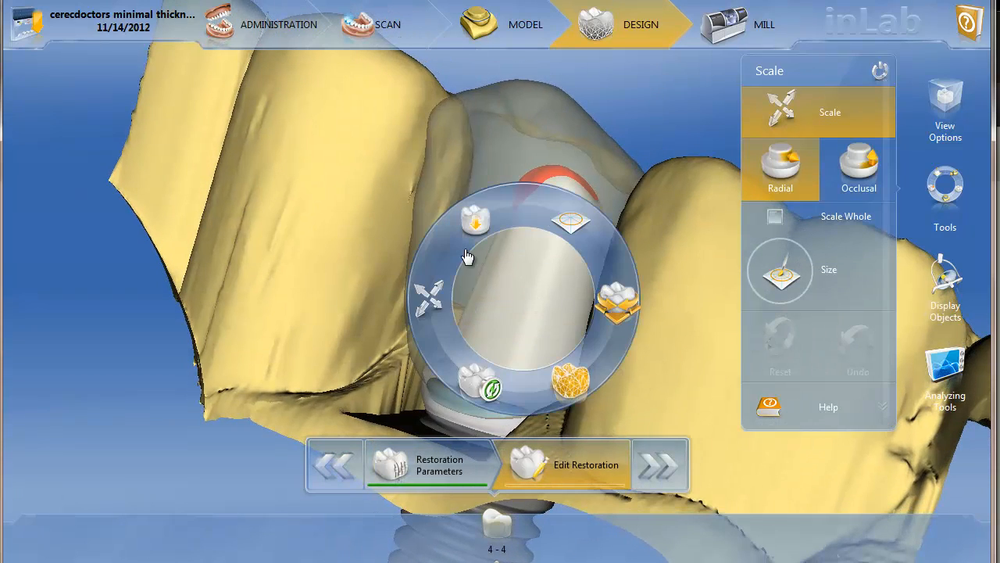
{"action": "left_click", "coordinate": [472, 222]}
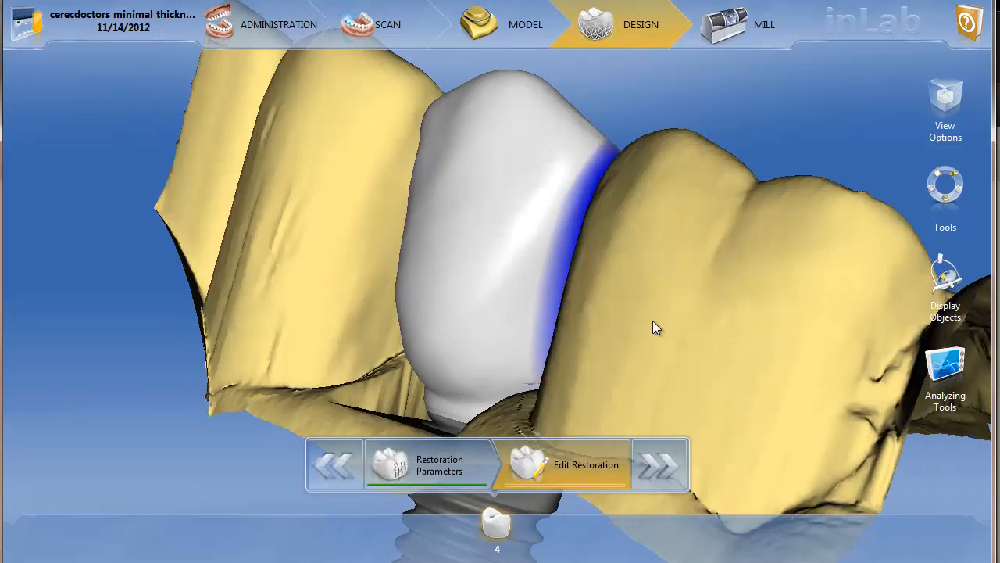
Show the upper BioCopy over the model, compare it with the restoration, and hide it again.
{"action": "scroll", "coordinate": [649, 320], "scroll_direction": "down", "scroll_amount": 5}
{"action": "middle_click_drag", "start_coordinate": [650, 320], "coordinate": [547, 272]}
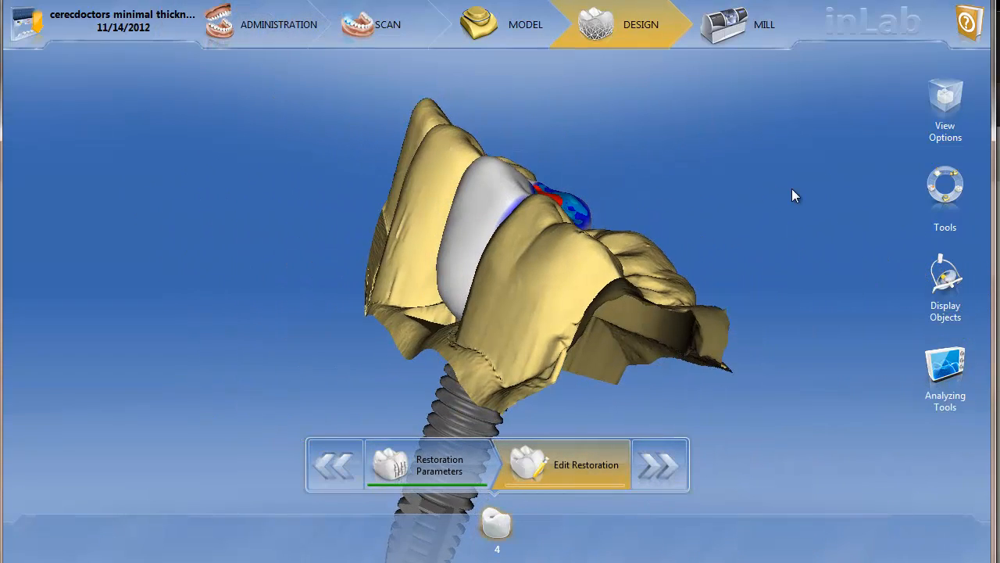
{"action": "left_click", "coordinate": [950, 282]}
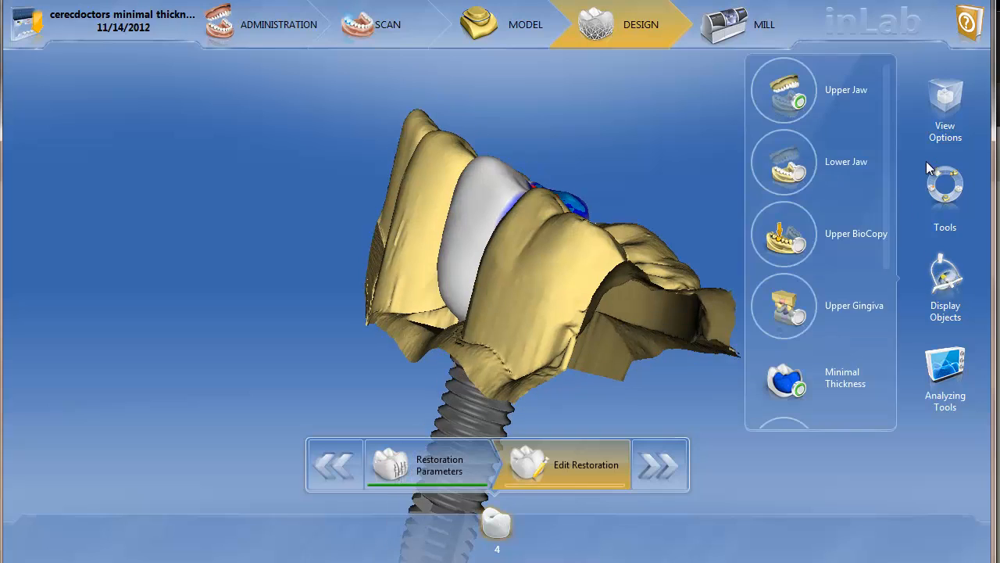
{"action": "left_click", "coordinate": [795, 238]}
{"action": "left_click_drag", "start_coordinate": [688, 160], "coordinate": [600, 127]}
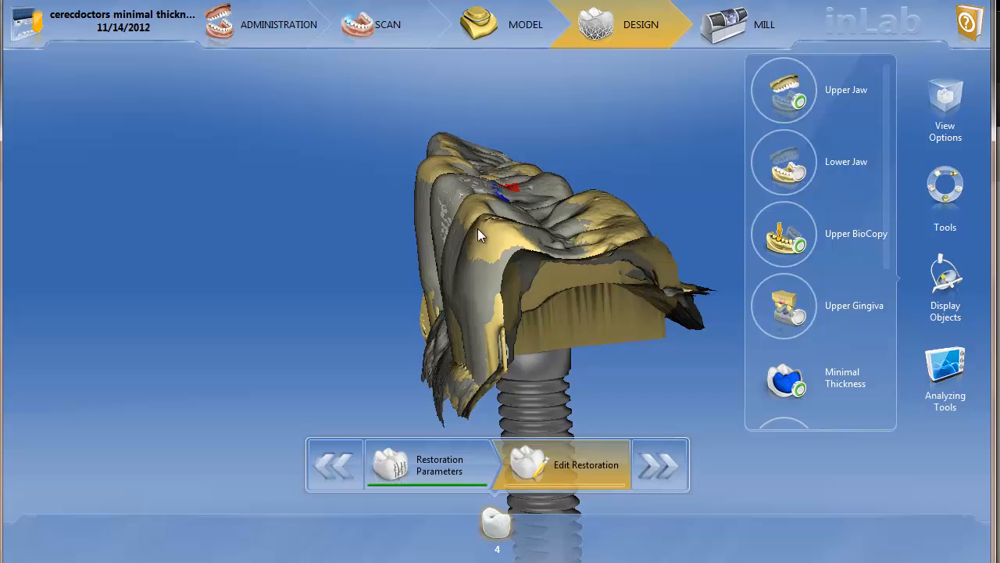
{"action": "left_click_drag", "start_coordinate": [478, 229], "coordinate": [440, 209]}
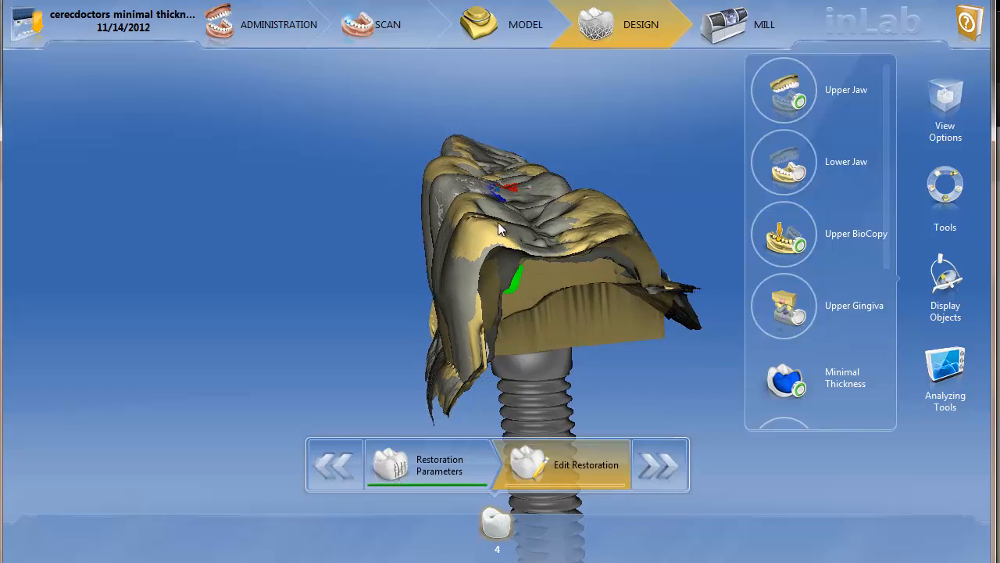
{"action": "left_click_drag", "start_coordinate": [497, 222], "coordinate": [766, 211]}
{"action": "left_click", "coordinate": [785, 233]}
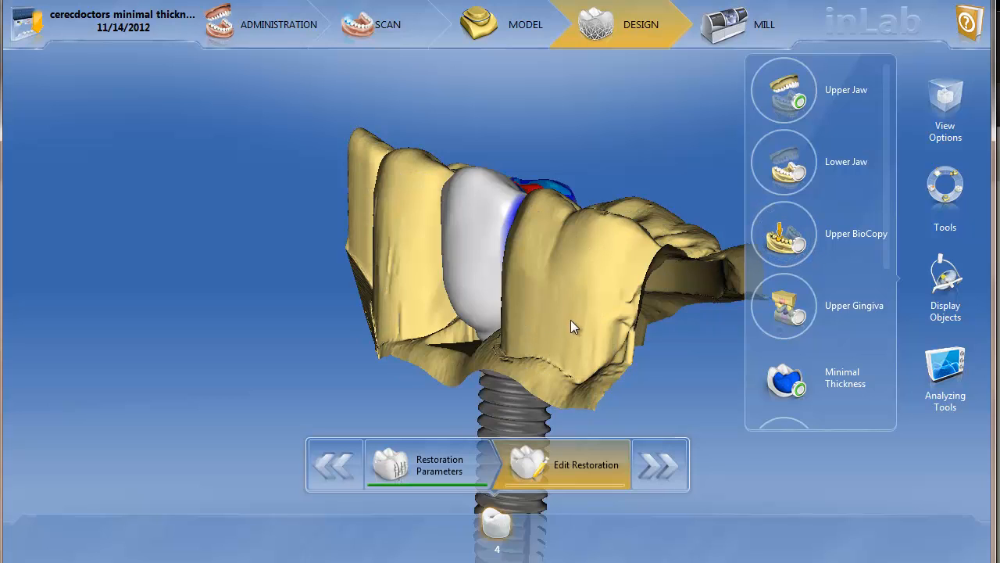
Display the upper gingiva with the restoration and switch on the trimmed model.
{"action": "left_click_drag", "start_coordinate": [570, 326], "coordinate": [508, 289]}
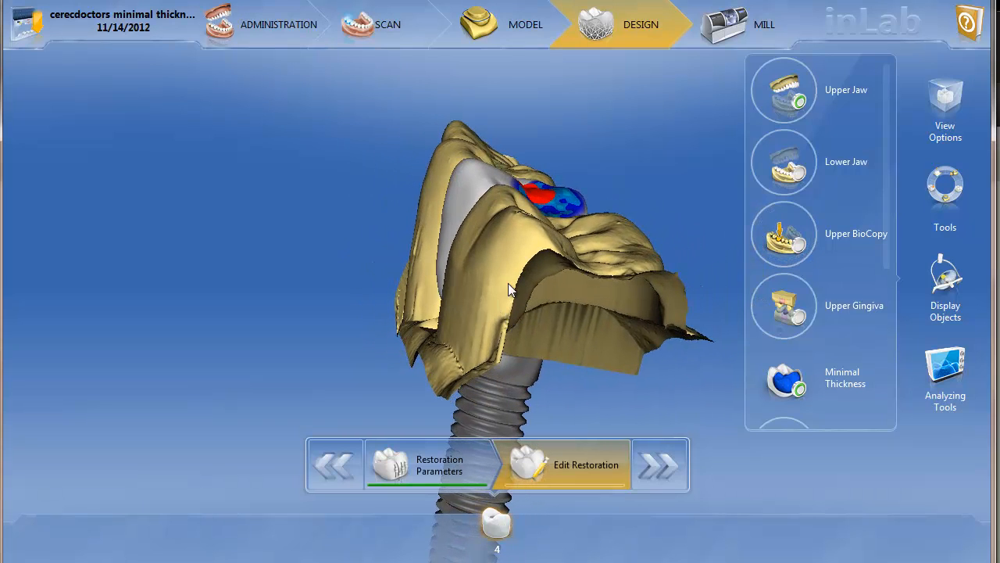
{"action": "left_click", "coordinate": [784, 305]}
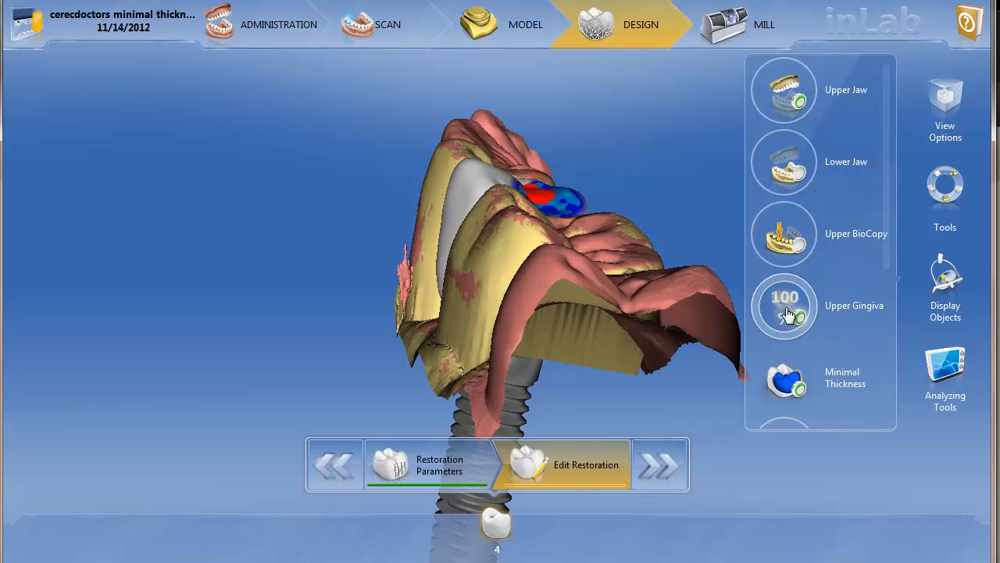
{"action": "left_click_drag", "start_coordinate": [476, 269], "coordinate": [600, 262]}
{"action": "left_click_drag", "start_coordinate": [890, 222], "coordinate": [881, 342]}
{"action": "left_click", "coordinate": [788, 327]}
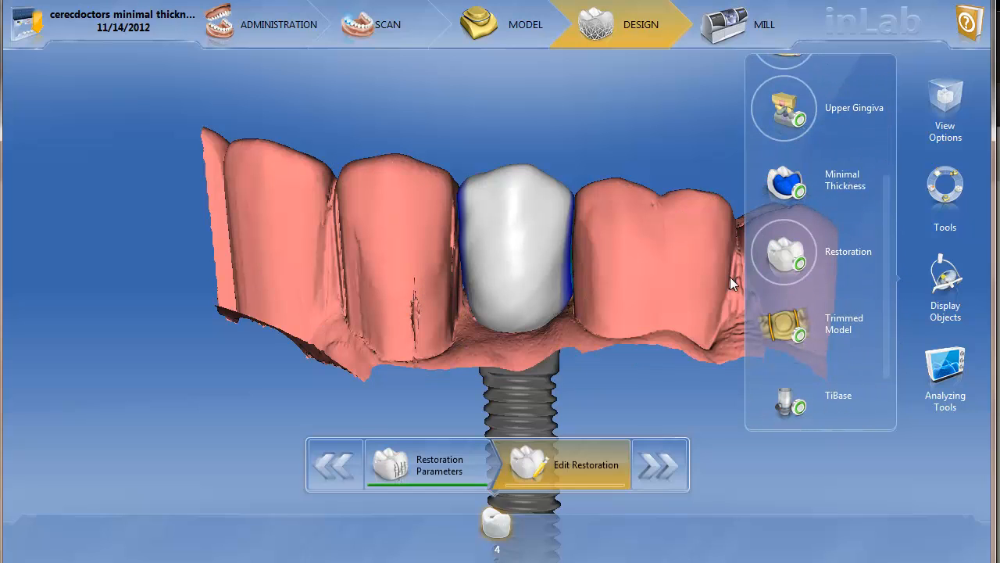
Hide the upper gingiva to isolate the restoration on its implant analog.
{"action": "scroll", "coordinate": [797, 198], "scroll_direction": "up", "scroll_amount": 1}
{"action": "left_click", "coordinate": [794, 194]}
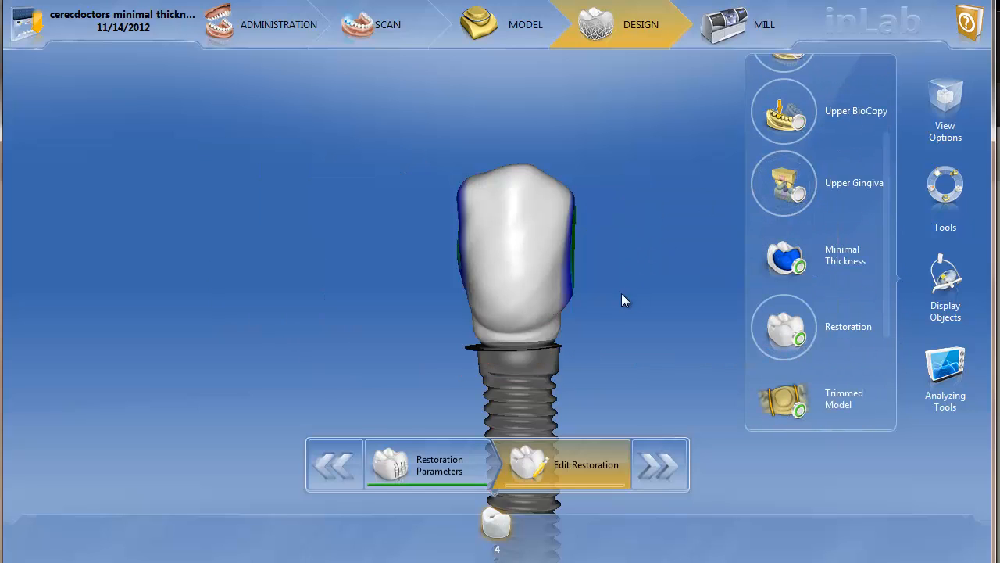
{"action": "right_click_drag", "start_coordinate": [588, 276], "coordinate": [575, 254]}
{"action": "scroll", "coordinate": [574, 255], "scroll_direction": "up", "scroll_amount": 3}
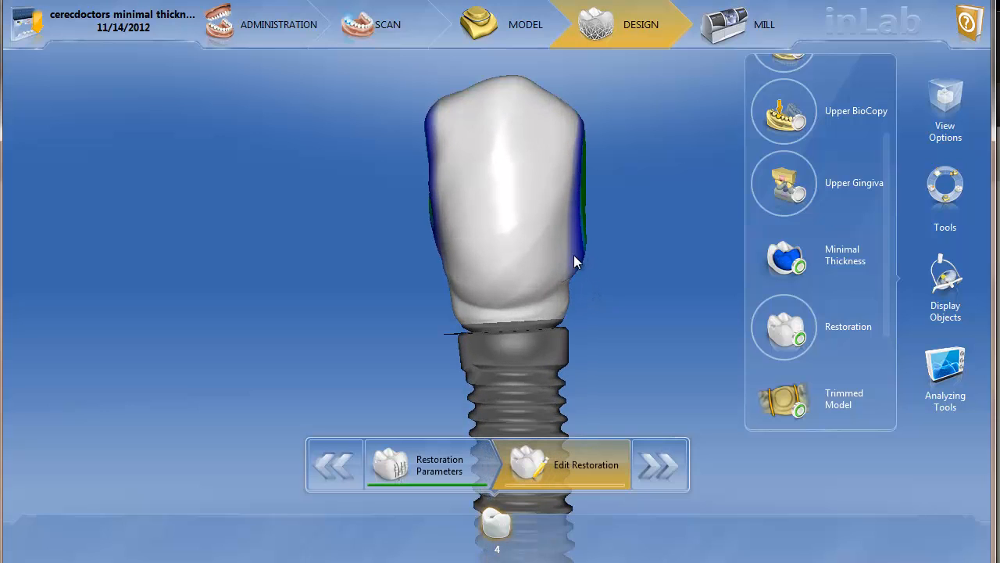
Pull the facial cervical area of the restoration outward above the implant with the circular 2-direction Shape tool.
{"action": "right_click_drag", "start_coordinate": [636, 260], "coordinate": [570, 280]}
{"action": "scroll", "coordinate": [569, 279], "scroll_direction": "up", "scroll_amount": 3}
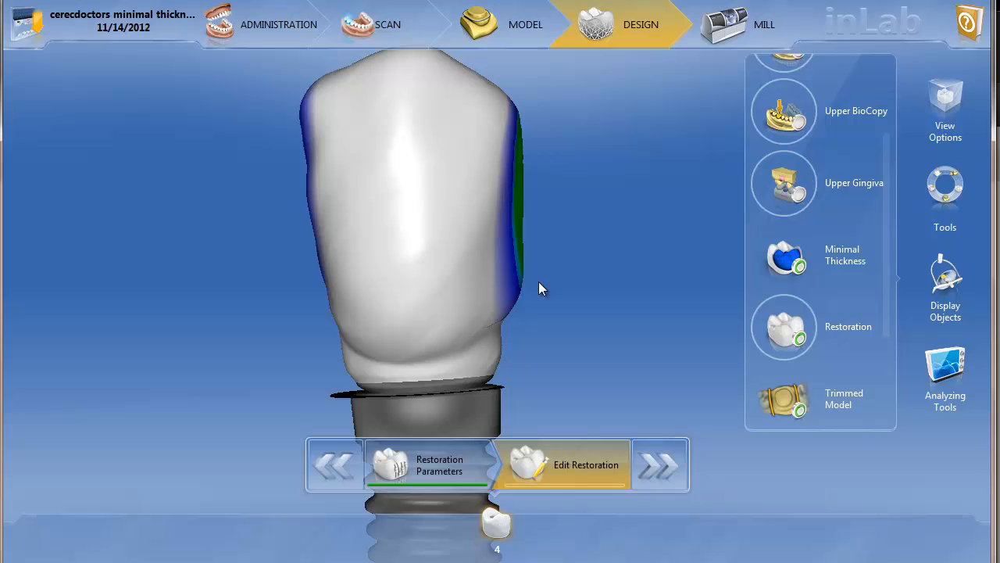
{"action": "right_click", "coordinate": [481, 344]}
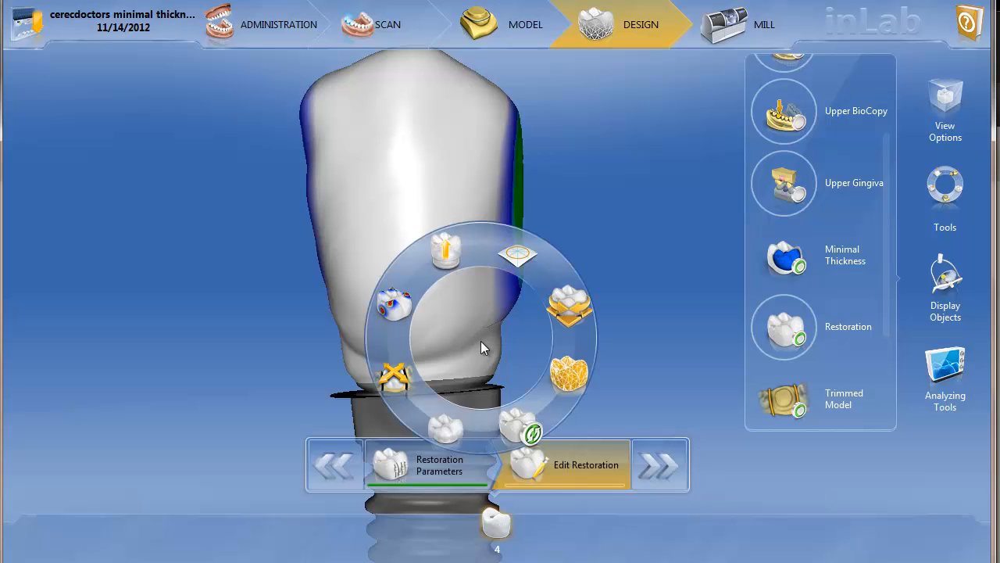
{"action": "left_click", "coordinate": [542, 378]}
{"action": "left_click", "coordinate": [549, 401]}
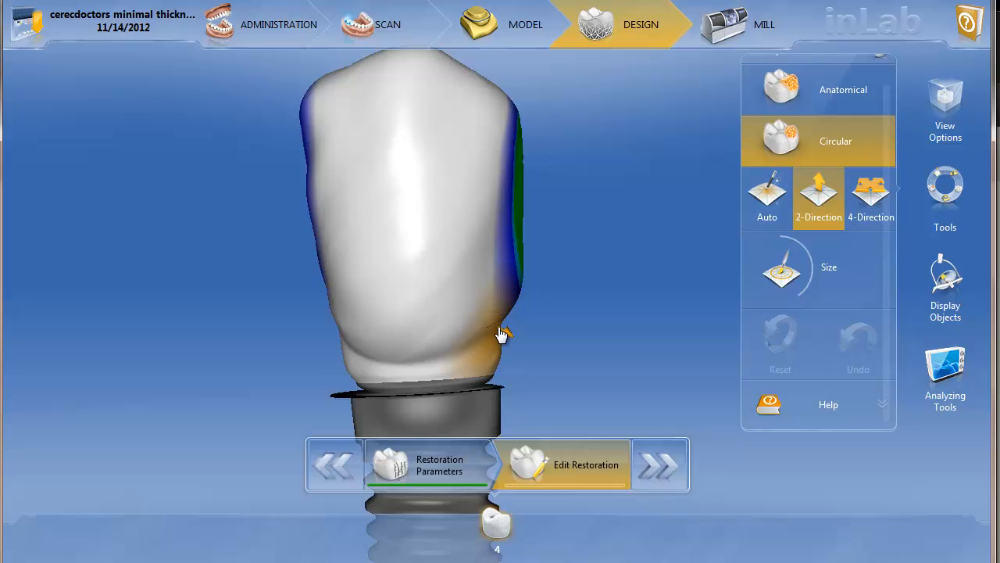
{"action": "left_click_drag", "start_coordinate": [502, 331], "coordinate": [512, 350]}
{"action": "left_click_drag", "start_coordinate": [422, 367], "coordinate": [426, 381]}
{"action": "left_click_drag", "start_coordinate": [350, 366], "coordinate": [344, 369]}
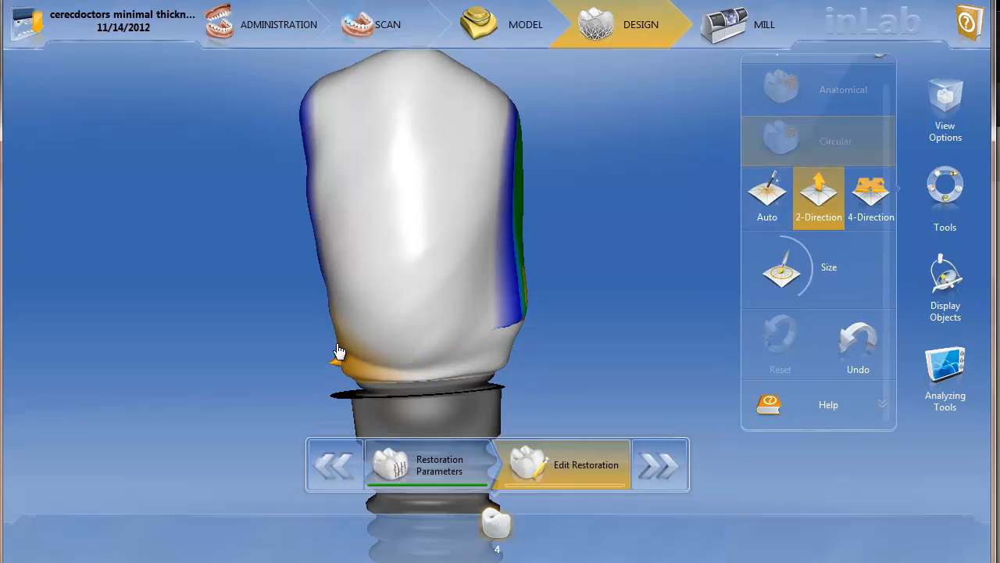
Bulge out the cervical contour below the proximal minimal thickness area and continue around to the adjoining side of the restoration.
{"action": "middle_click_drag", "start_coordinate": [544, 279], "coordinate": [480, 330]}
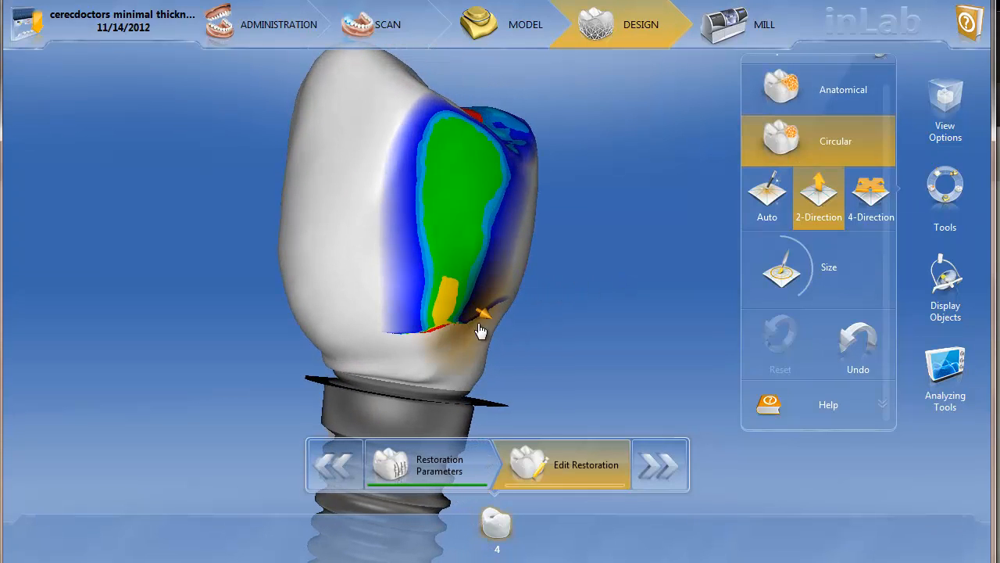
{"action": "left_click_drag", "start_coordinate": [480, 330], "coordinate": [501, 358]}
{"action": "middle_click_drag", "start_coordinate": [579, 290], "coordinate": [339, 250]}
{"action": "mouse_move", "coordinate": [435, 369]}
{"action": "left_mouse_down"}
{"action": "mouse_move", "coordinate": [451, 380]}
{"action": "mouse_move", "coordinate": [487, 375]}
{"action": "left_mouse_up"}
{"action": "mouse_move", "coordinate": [536, 313]}
{"action": "middle_mouse_down"}
{"action": "mouse_move", "coordinate": [447, 273]}
{"action": "mouse_move", "coordinate": [429, 314]}
{"action": "middle_mouse_up"}
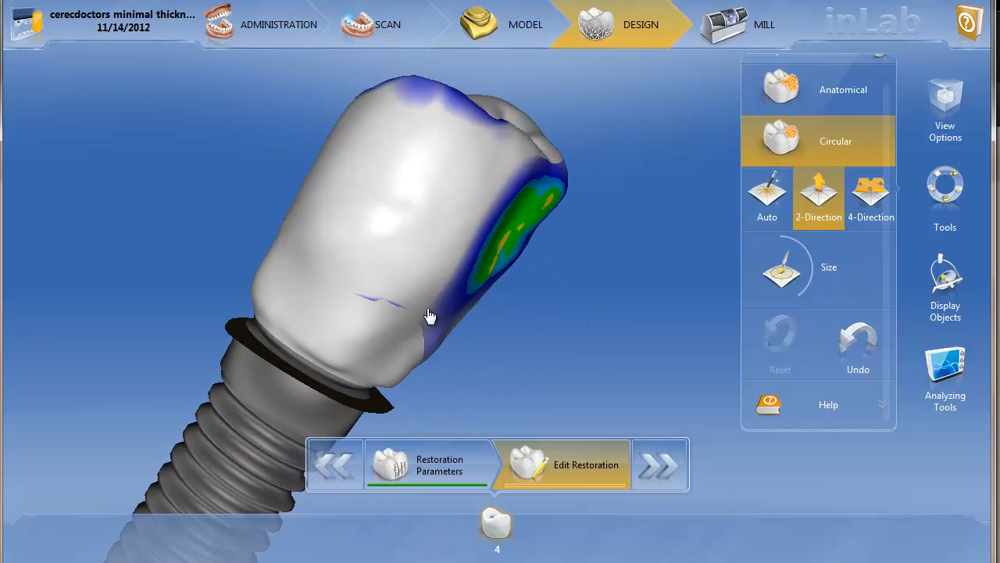
{"action": "left_click_drag", "start_coordinate": [393, 362], "coordinate": [397, 385]}
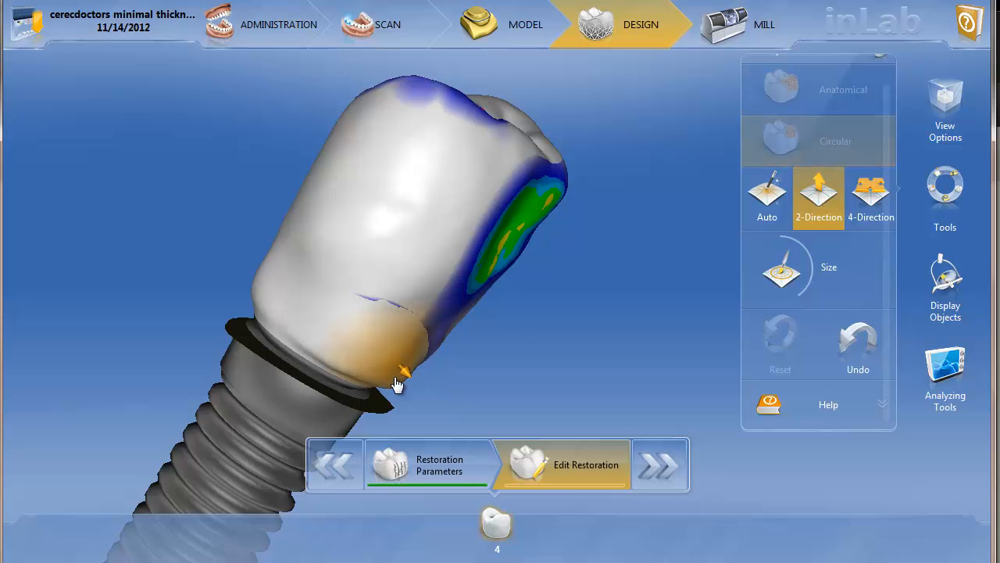
Build out the cervical contour on the remaining sides of the restoration with the Shape tool.
{"action": "mouse_move", "coordinate": [545, 281]}
{"action": "middle_mouse_down"}
{"action": "mouse_move", "coordinate": [597, 302]}
{"action": "mouse_move", "coordinate": [368, 261]}
{"action": "middle_mouse_up"}
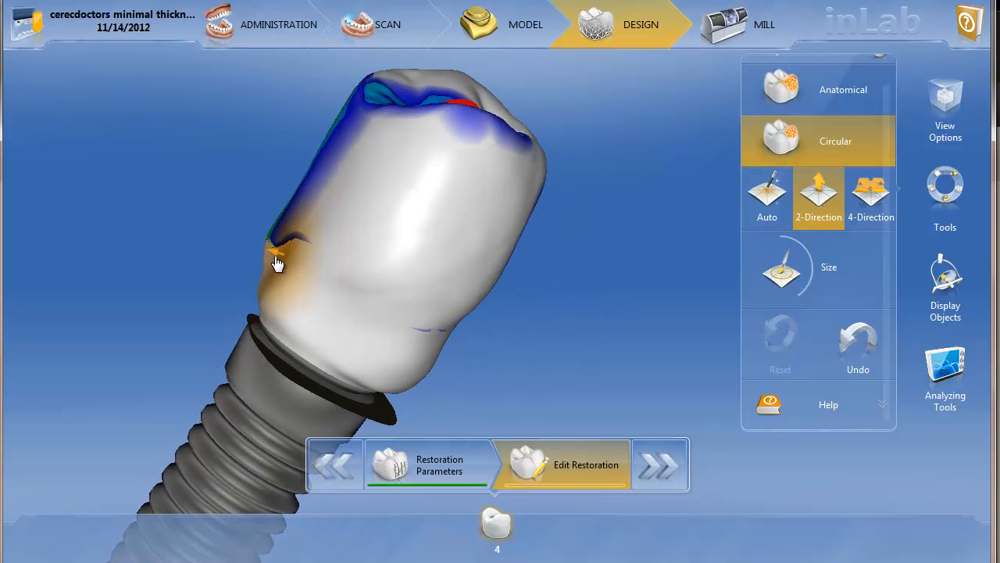
{"action": "left_click", "coordinate": [264, 266]}
{"action": "mouse_move", "coordinate": [539, 279]}
{"action": "middle_mouse_down"}
{"action": "mouse_move", "coordinate": [328, 105]}
{"action": "mouse_move", "coordinate": [344, 109]}
{"action": "middle_mouse_up"}
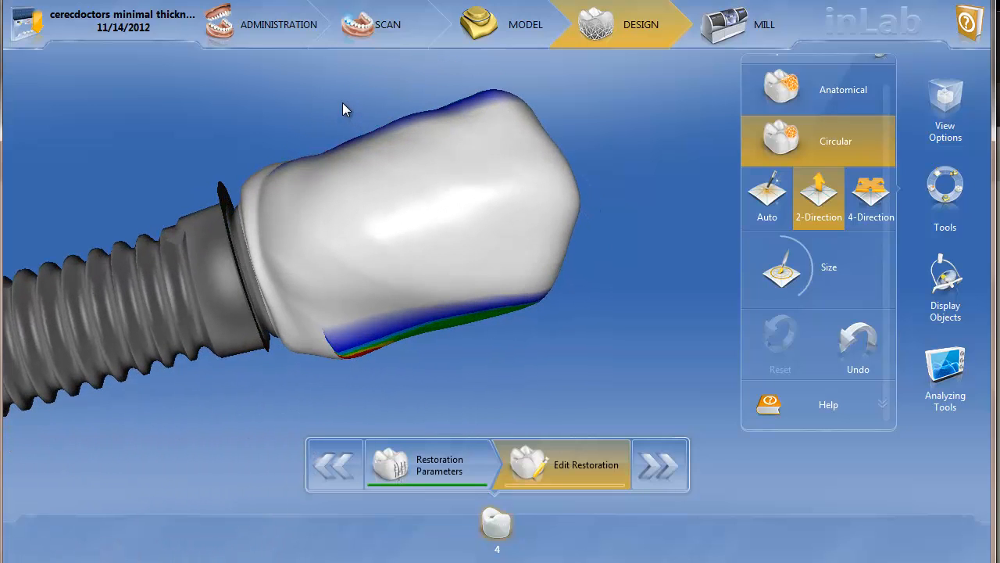
{"action": "left_click", "coordinate": [304, 151]}
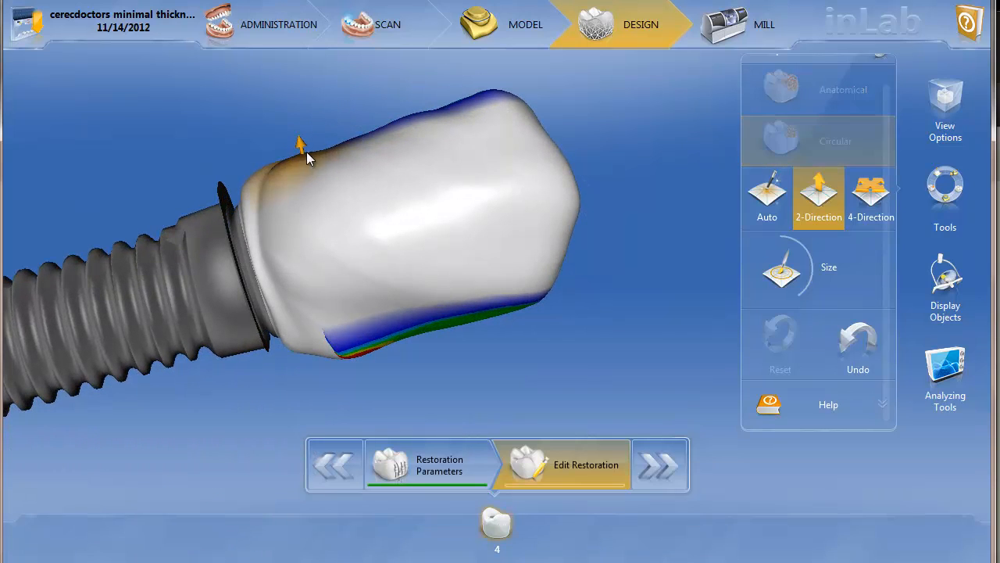
Smooth the reshaped cervical surface near the implant shoulder on both proximal edges with the Form tool.
{"action": "right_click", "coordinate": [304, 207]}
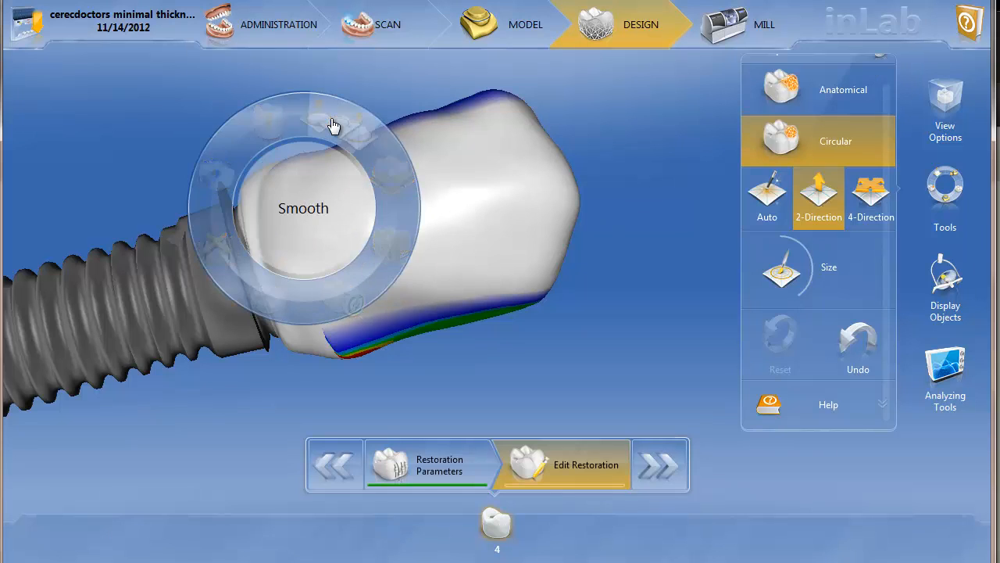
{"action": "left_click", "coordinate": [333, 126]}
{"action": "left_click", "coordinate": [284, 170]}
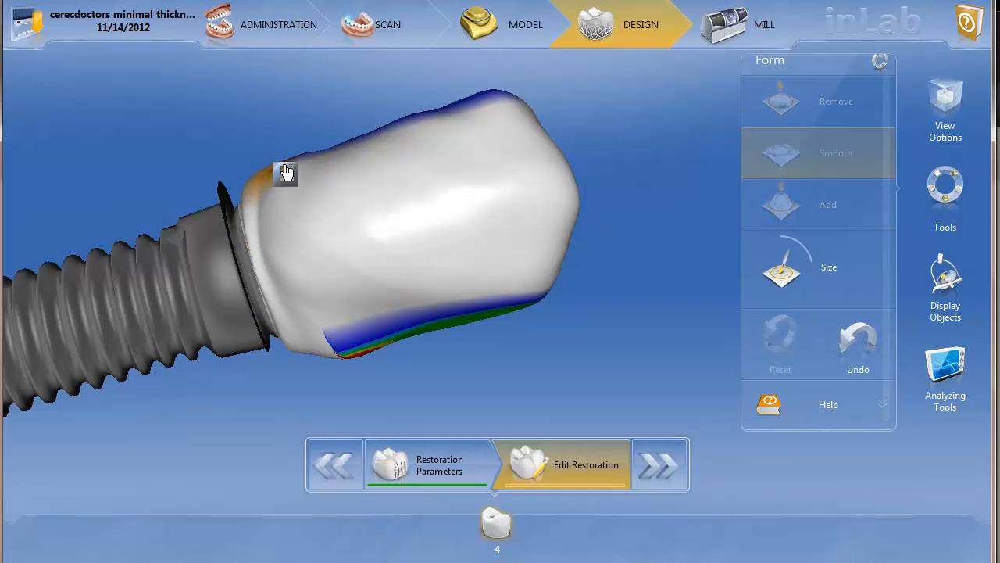
{"action": "left_click_drag", "start_coordinate": [276, 173], "coordinate": [282, 177]}
{"action": "mouse_move", "coordinate": [296, 171]}
{"action": "left_mouse_down"}
{"action": "mouse_move", "coordinate": [258, 225]}
{"action": "mouse_move", "coordinate": [273, 316]}
{"action": "mouse_move", "coordinate": [324, 358]}
{"action": "mouse_move", "coordinate": [363, 347]}
{"action": "left_mouse_up"}
{"action": "mouse_move", "coordinate": [299, 340]}
{"action": "left_mouse_down"}
{"action": "mouse_move", "coordinate": [305, 318]}
{"action": "mouse_move", "coordinate": [297, 321]}
{"action": "mouse_move", "coordinate": [373, 341]}
{"action": "left_mouse_up"}
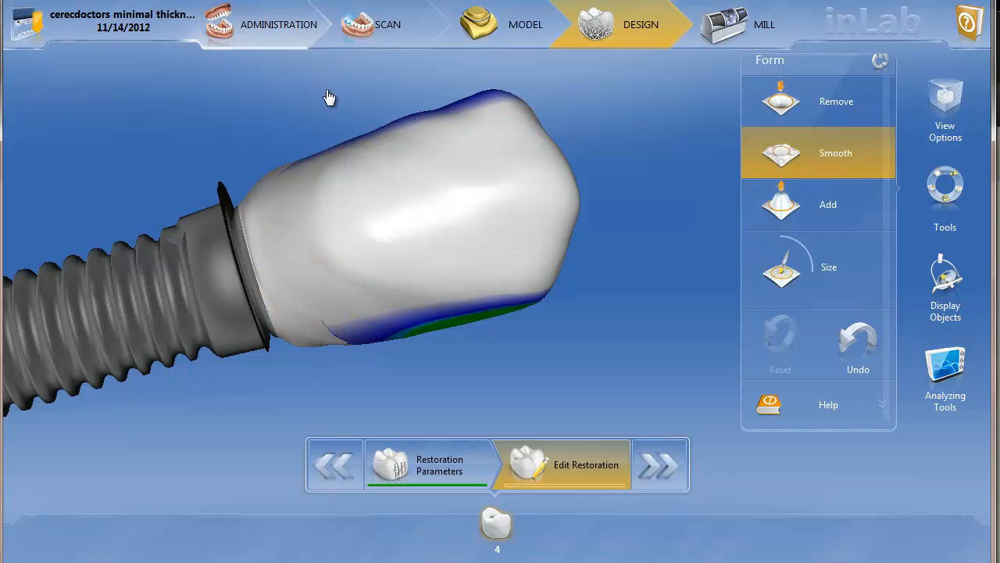
Continue smoothing the cervical bulges around the other sides of the restoration down to the implant shoulder.
{"action": "mouse_move", "coordinate": [348, 122]}
{"action": "left_mouse_down"}
{"action": "mouse_move", "coordinate": [398, 178]}
{"action": "mouse_move", "coordinate": [268, 223]}
{"action": "mouse_move", "coordinate": [259, 207]}
{"action": "mouse_move", "coordinate": [241, 213]}
{"action": "mouse_move", "coordinate": [318, 130]}
{"action": "mouse_move", "coordinate": [338, 127]}
{"action": "mouse_move", "coordinate": [331, 133]}
{"action": "left_mouse_up"}
{"action": "left_click_drag", "start_coordinate": [272, 81], "coordinate": [345, 136]}
{"action": "mouse_move", "coordinate": [309, 225]}
{"action": "left_mouse_down"}
{"action": "mouse_move", "coordinate": [257, 257]}
{"action": "mouse_move", "coordinate": [262, 234]}
{"action": "mouse_move", "coordinate": [250, 262]}
{"action": "left_mouse_up"}
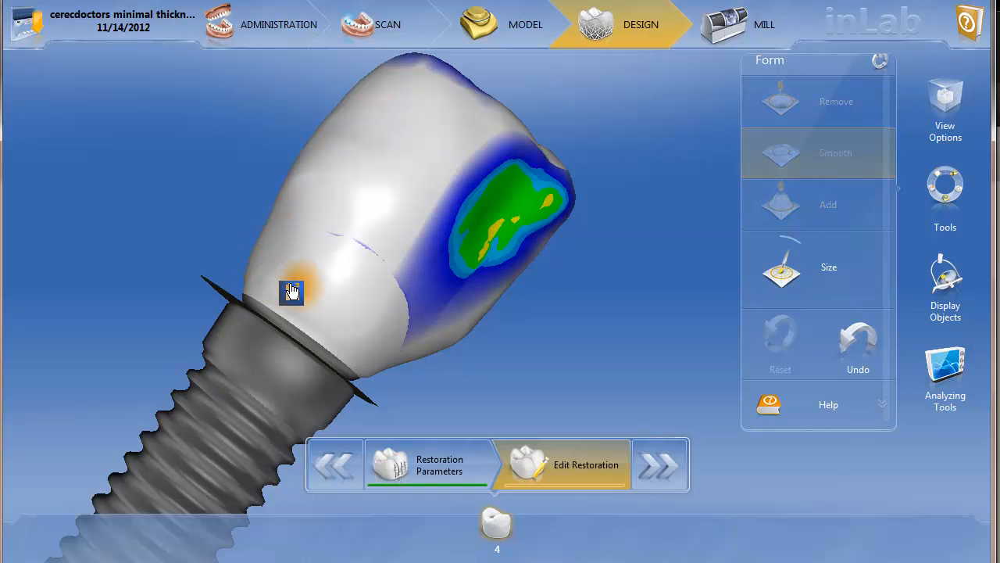
{"action": "left_click_drag", "start_coordinate": [292, 291], "coordinate": [301, 181]}
{"action": "left_click_drag", "start_coordinate": [251, 155], "coordinate": [307, 189]}
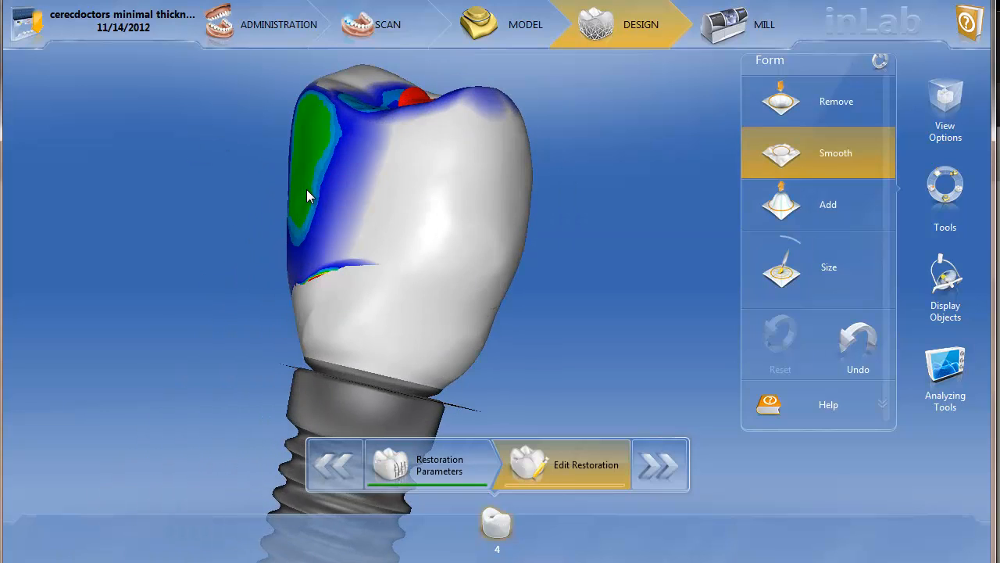
{"action": "mouse_move", "coordinate": [319, 314]}
{"action": "left_mouse_down"}
{"action": "mouse_move", "coordinate": [304, 328]}
{"action": "mouse_move", "coordinate": [266, 254]}
{"action": "left_mouse_up"}
{"action": "left_click_drag", "start_coordinate": [201, 184], "coordinate": [125, 148]}
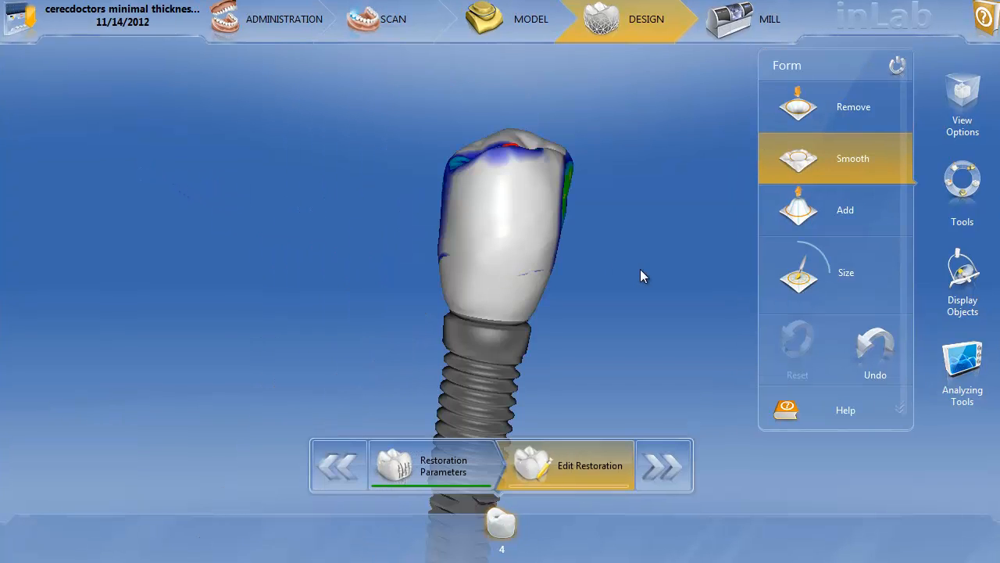
Smooth the side beside the proximal minimal thickness area and inspect the resulting emergence contour.
{"action": "left_click_drag", "start_coordinate": [631, 296], "coordinate": [468, 266]}
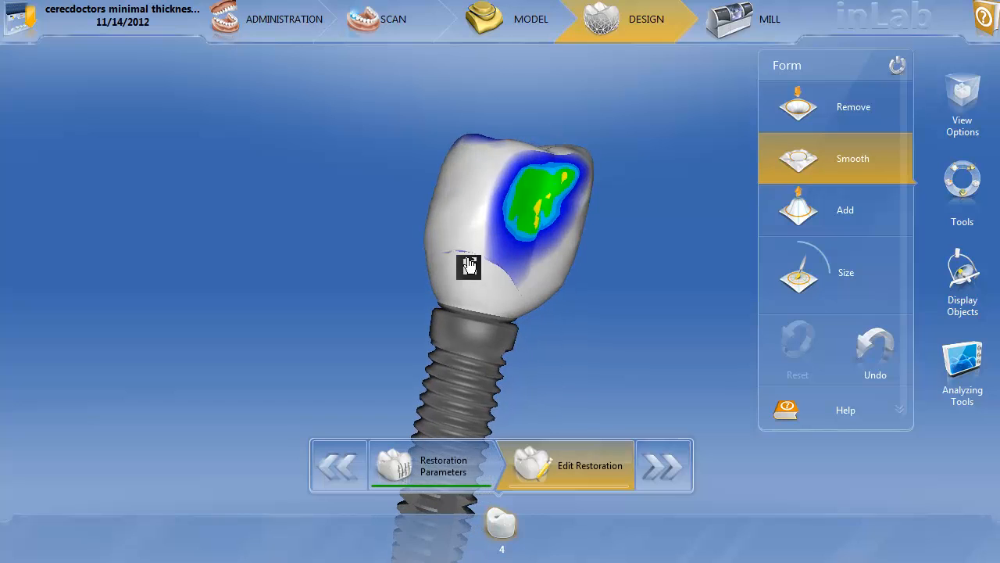
{"action": "left_click_drag", "start_coordinate": [646, 254], "coordinate": [523, 329]}
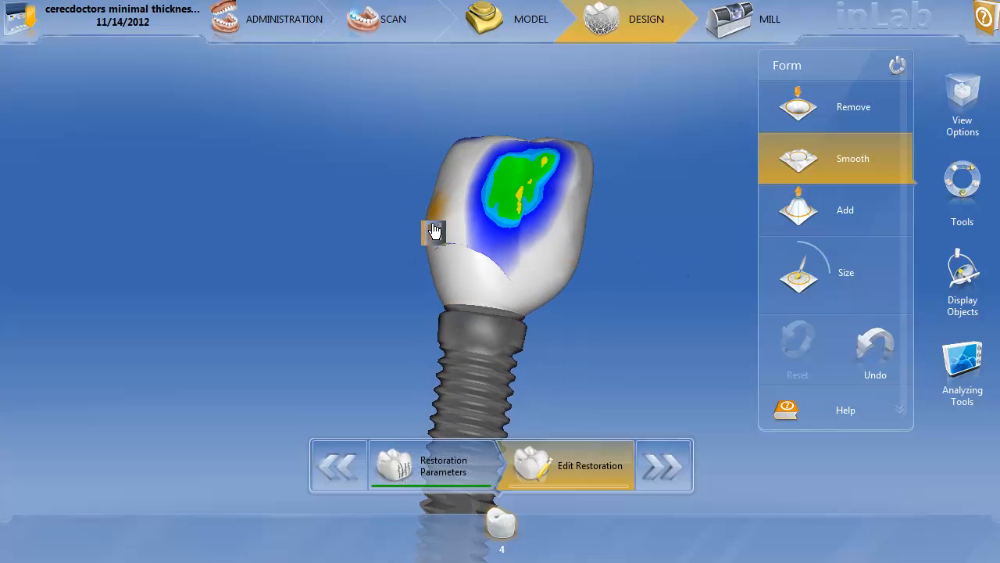
{"action": "left_click_drag", "start_coordinate": [434, 232], "coordinate": [438, 251]}
{"action": "left_click_drag", "start_coordinate": [674, 251], "coordinate": [644, 236]}
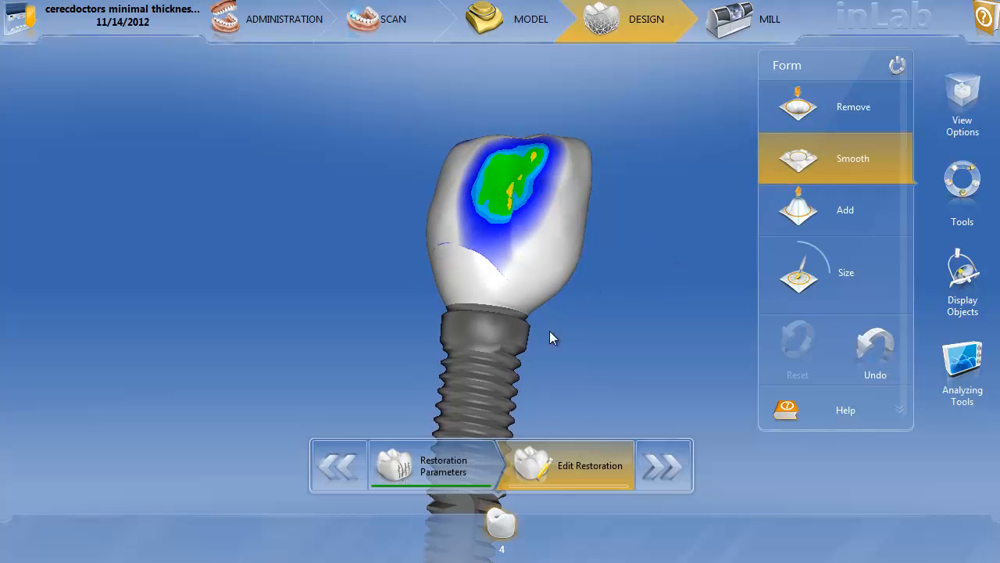
{"action": "left_click_drag", "start_coordinate": [439, 379], "coordinate": [443, 402]}
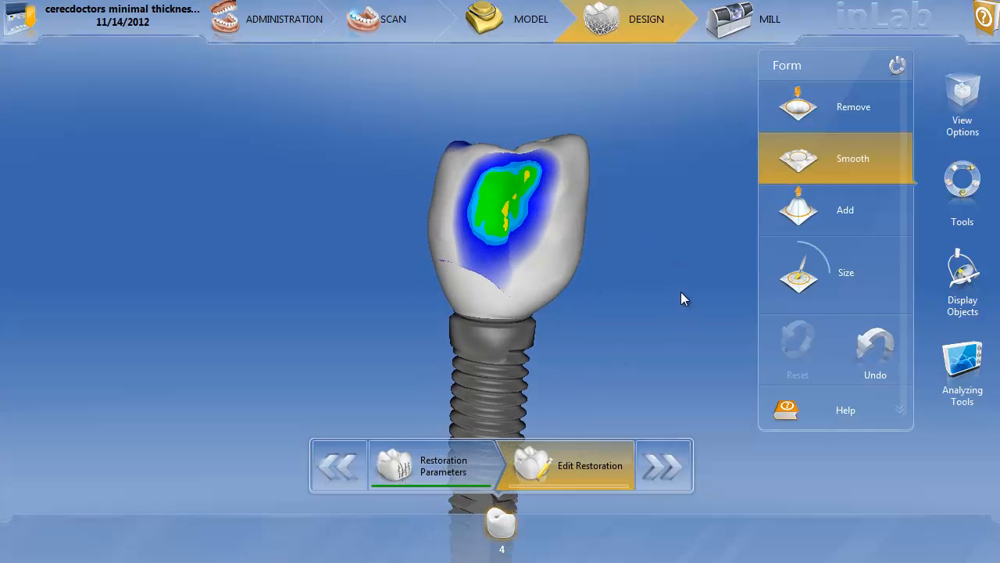
Display the upper jaw and upper gingiva around the restoration.
{"action": "left_click", "coordinate": [962, 270]}
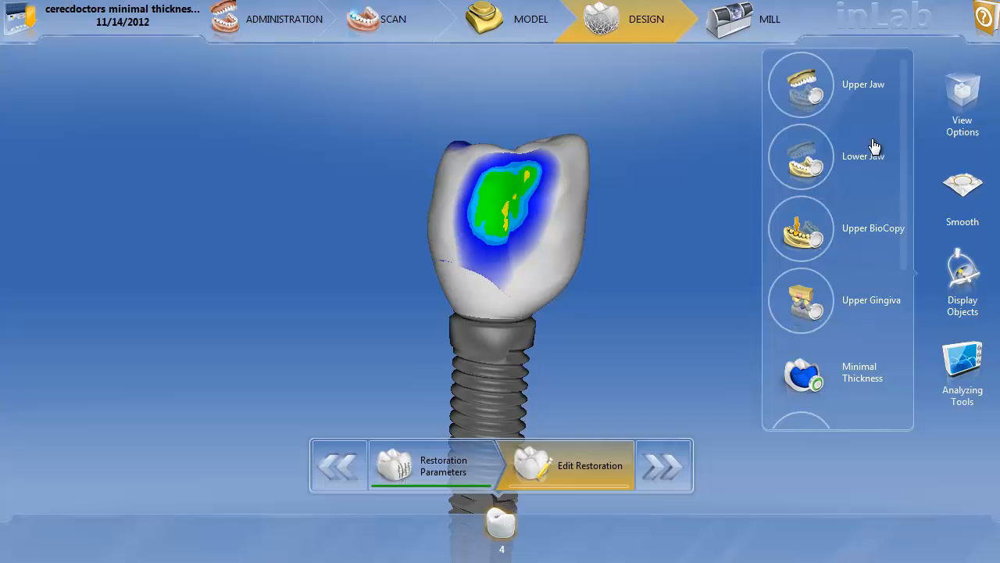
{"action": "left_click", "coordinate": [818, 107]}
{"action": "left_click_drag", "start_coordinate": [637, 217], "coordinate": [607, 217]}
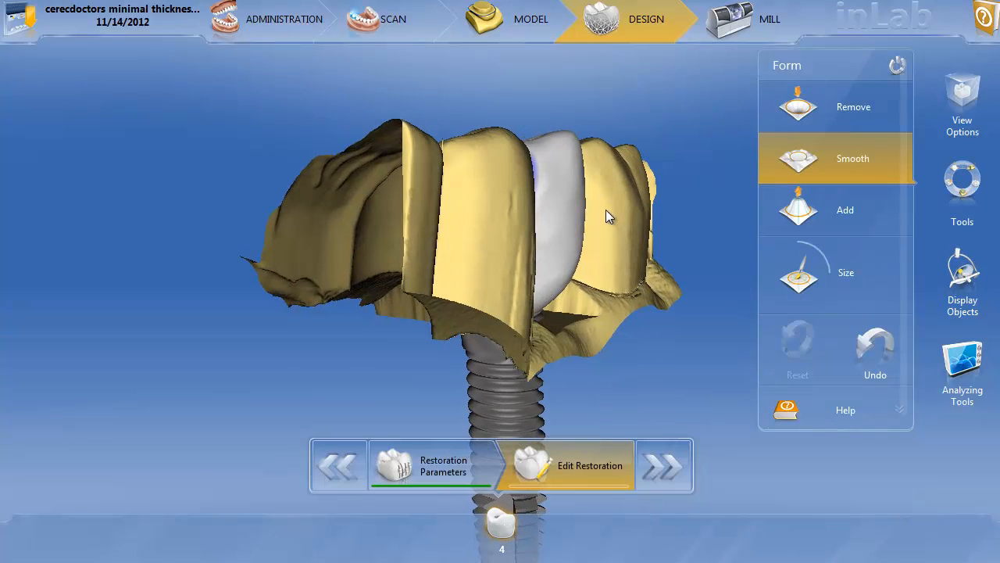
{"action": "left_click", "coordinate": [965, 288]}
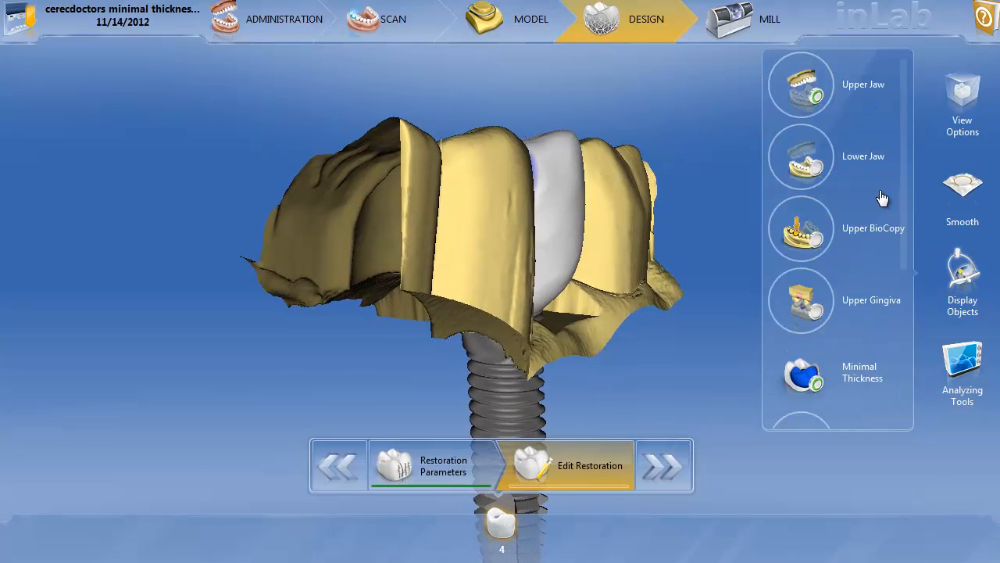
{"action": "left_click", "coordinate": [821, 314]}
{"action": "left_click_drag", "start_coordinate": [605, 329], "coordinate": [583, 330]}
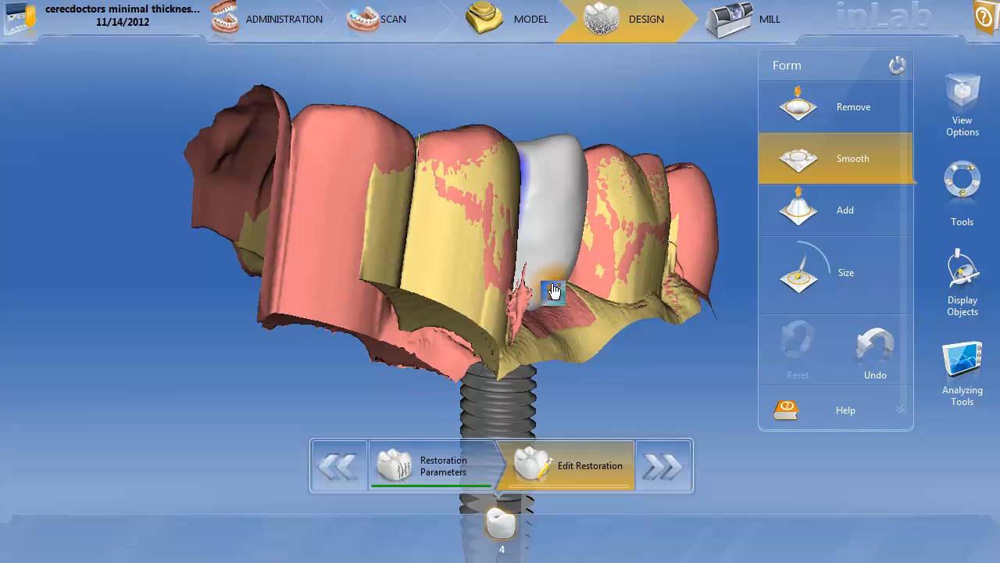
Adjust the cervical edge of the restoration toward the gingiva with the circular 2-direction Shape tool.
{"action": "right_click", "coordinate": [545, 303]}
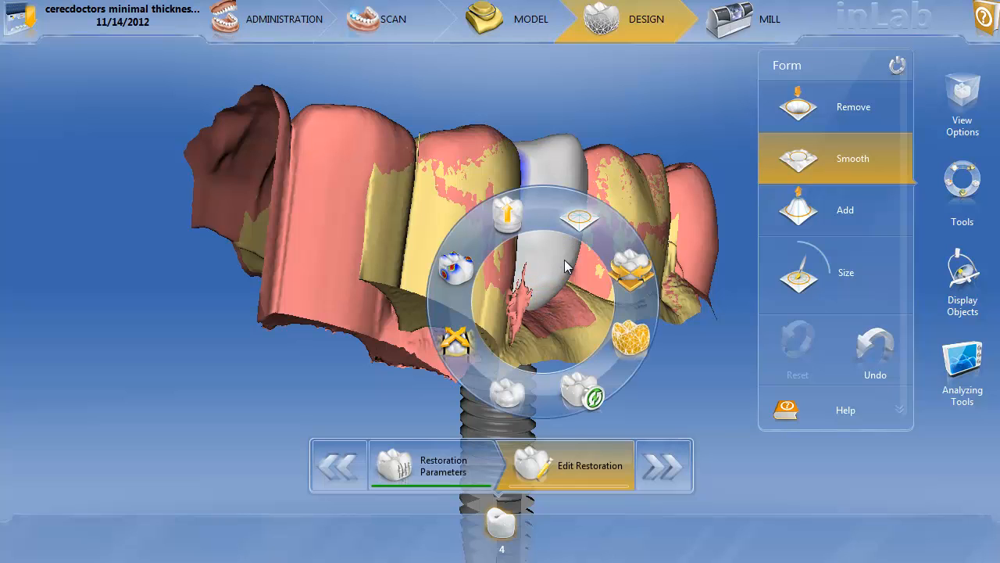
{"action": "left_click", "coordinate": [634, 320]}
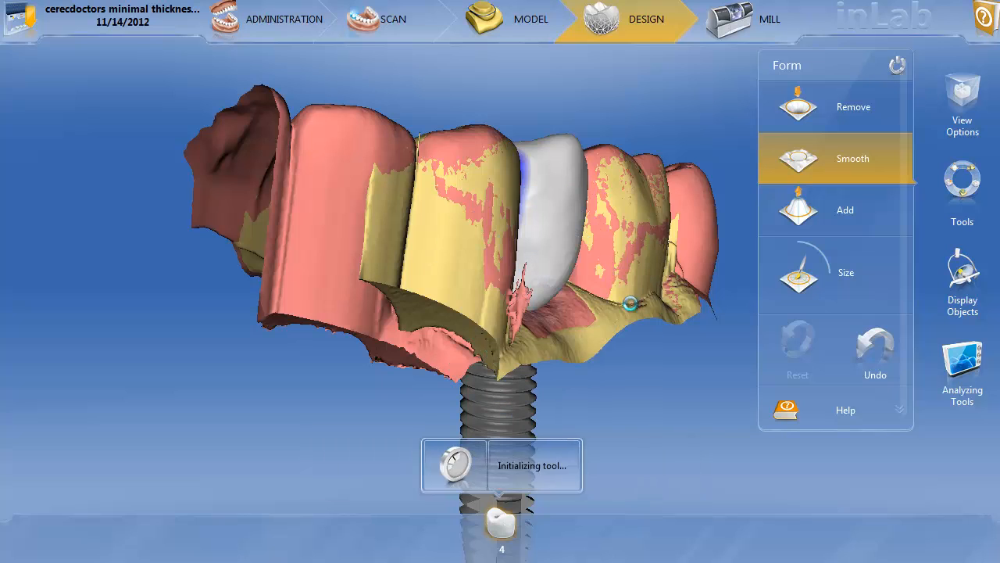
{"action": "left_click", "coordinate": [547, 312]}
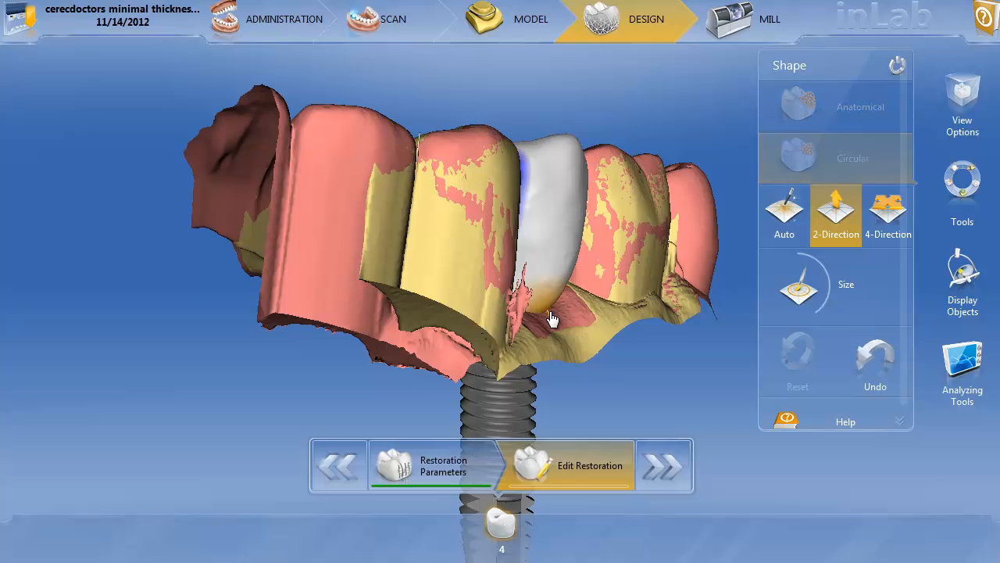
{"action": "left_click", "coordinate": [559, 304]}
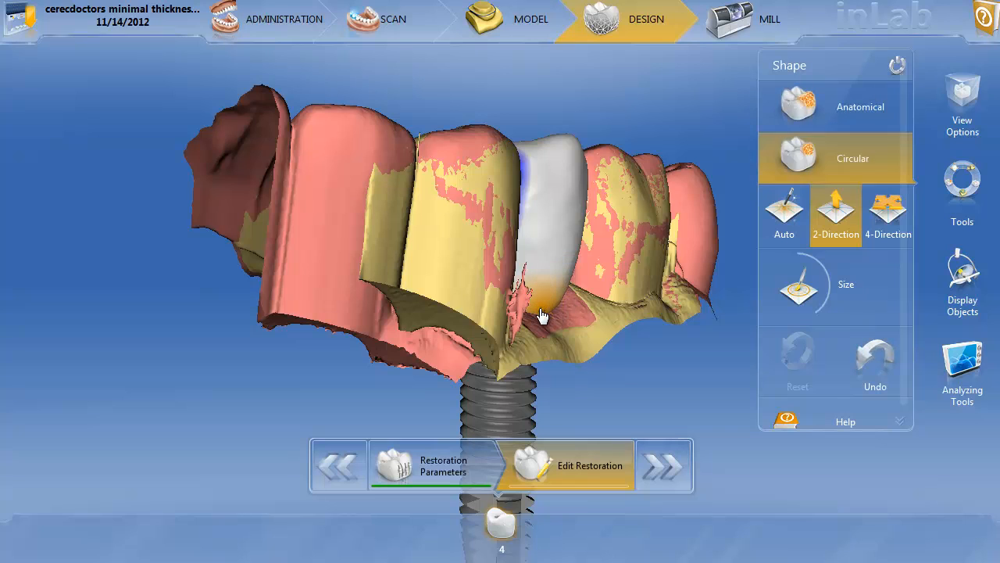
{"action": "left_click", "coordinate": [540, 314]}
{"action": "left_click", "coordinate": [564, 310]}
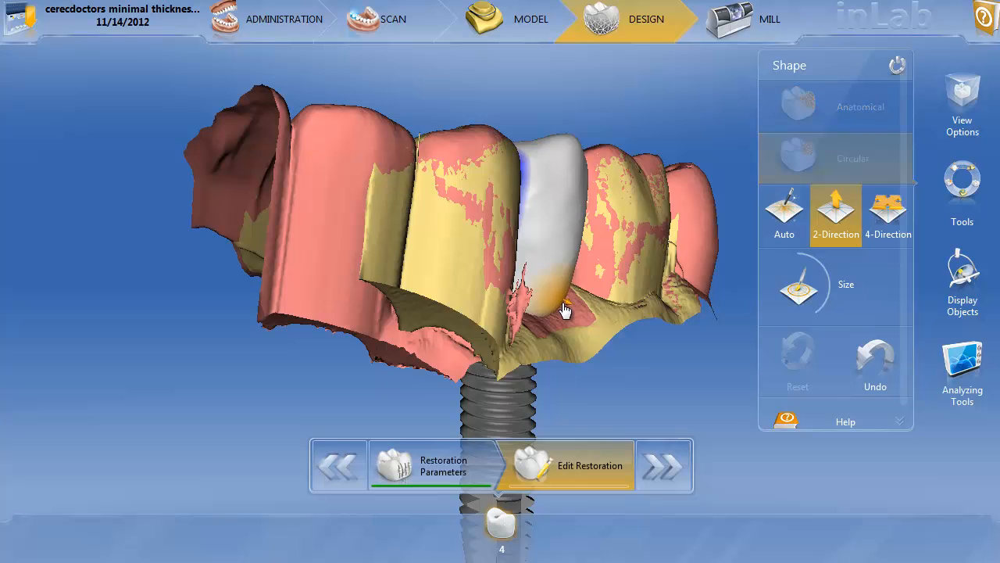
Reshape both corners of the facial cervical edge to follow the gingiva between the neighbouring teeth.
{"action": "middle_click_drag", "start_coordinate": [608, 293], "coordinate": [488, 261]}
{"action": "left_click_drag", "start_coordinate": [525, 292], "coordinate": [528, 303]}
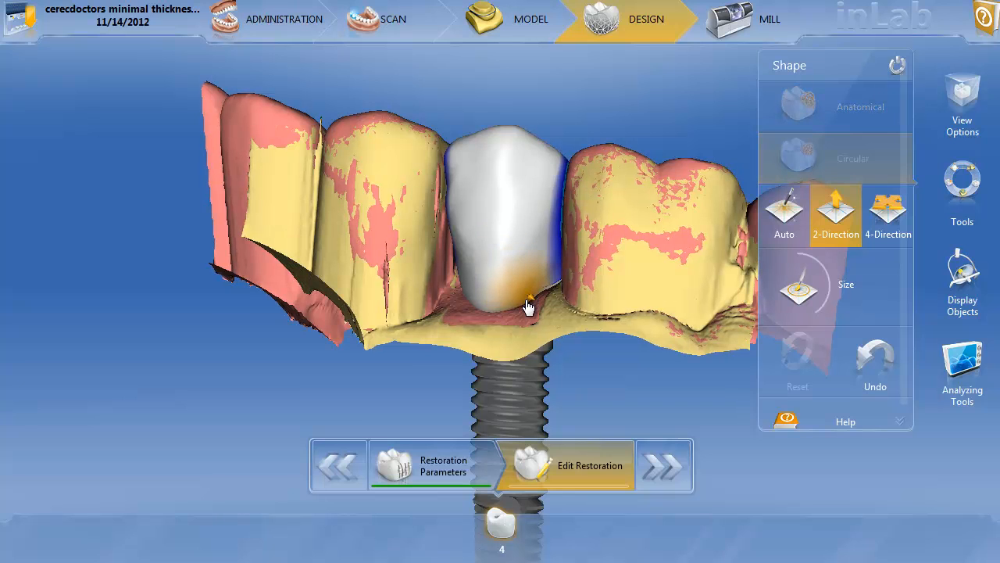
{"action": "left_click_drag", "start_coordinate": [472, 289], "coordinate": [470, 296]}
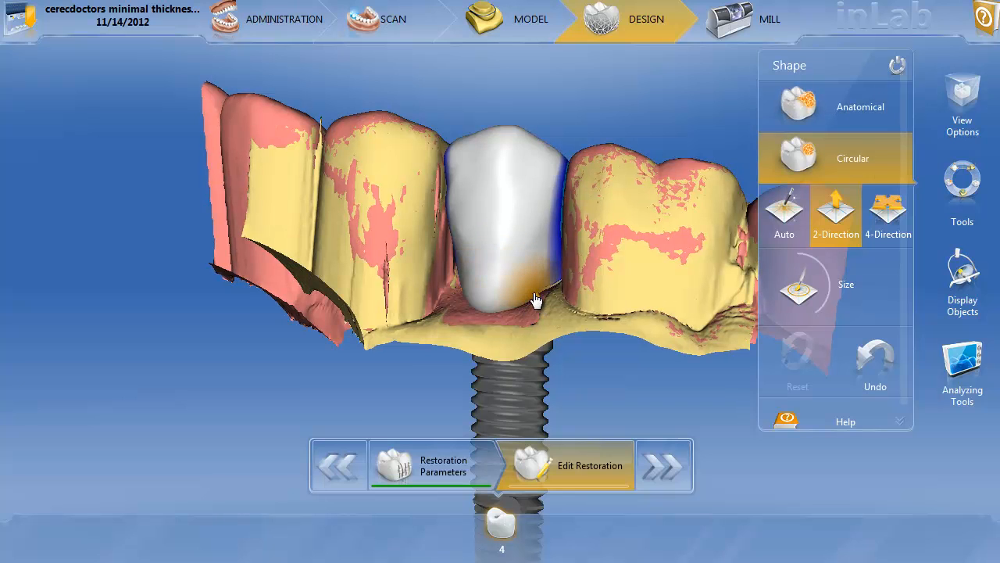
{"action": "left_click_drag", "start_coordinate": [533, 294], "coordinate": [535, 300]}
{"action": "middle_click_drag", "start_coordinate": [581, 304], "coordinate": [440, 250]}
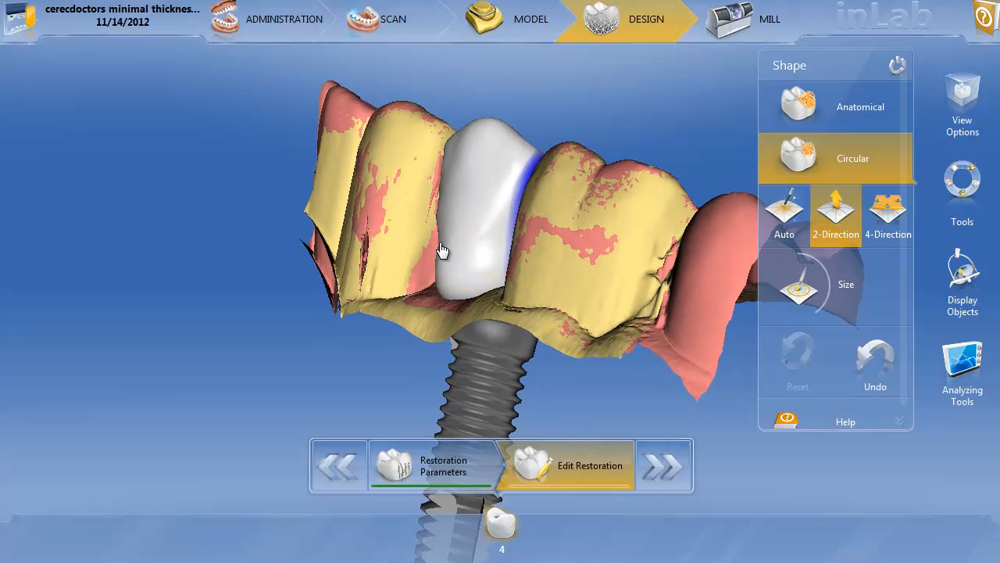
{"action": "left_click", "coordinate": [436, 249]}
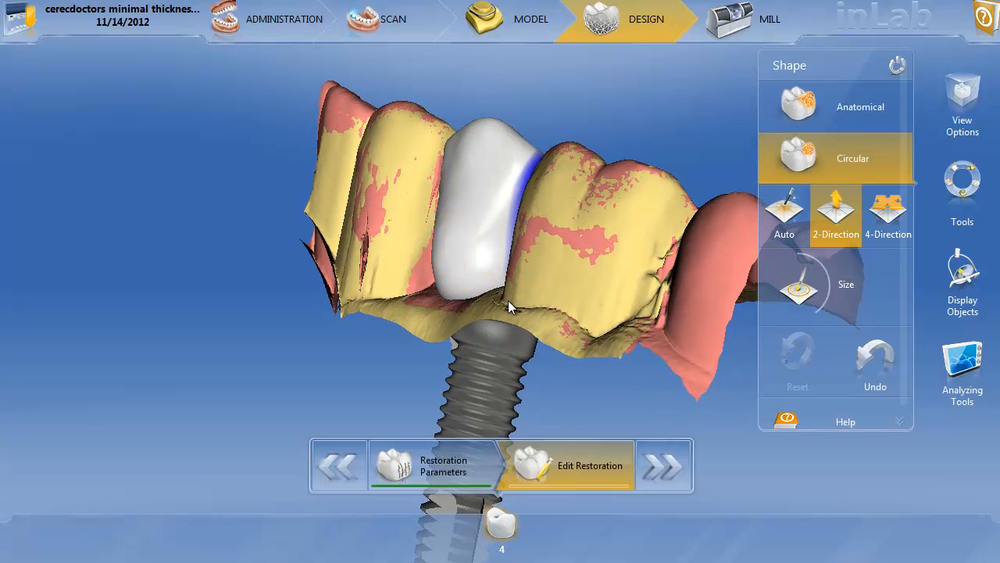
Smooth the facial cervical edge of the restoration with the Form tool.
{"action": "middle_click_drag", "start_coordinate": [508, 300], "coordinate": [417, 251]}
{"action": "right_click", "coordinate": [418, 251]}
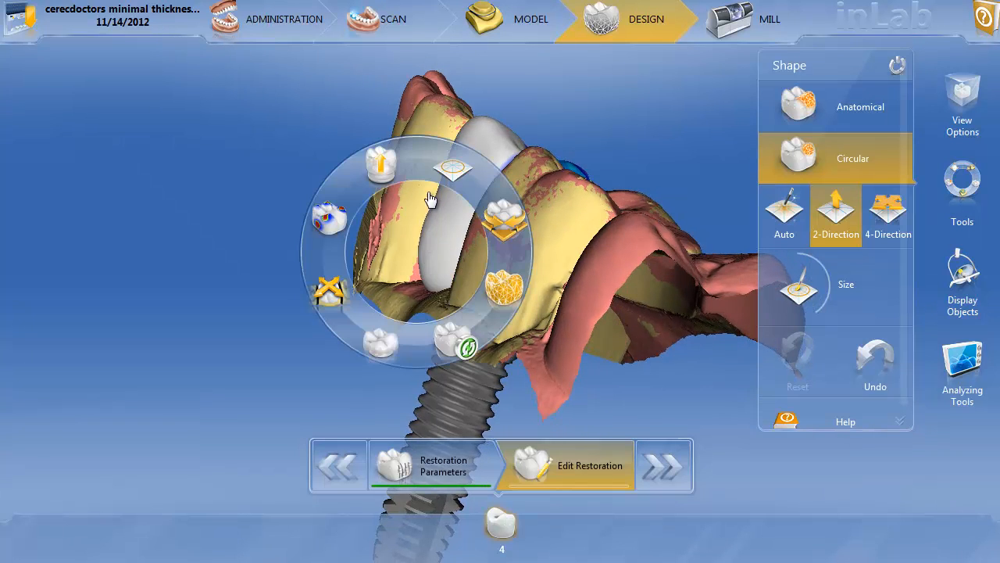
{"action": "left_click", "coordinate": [444, 173]}
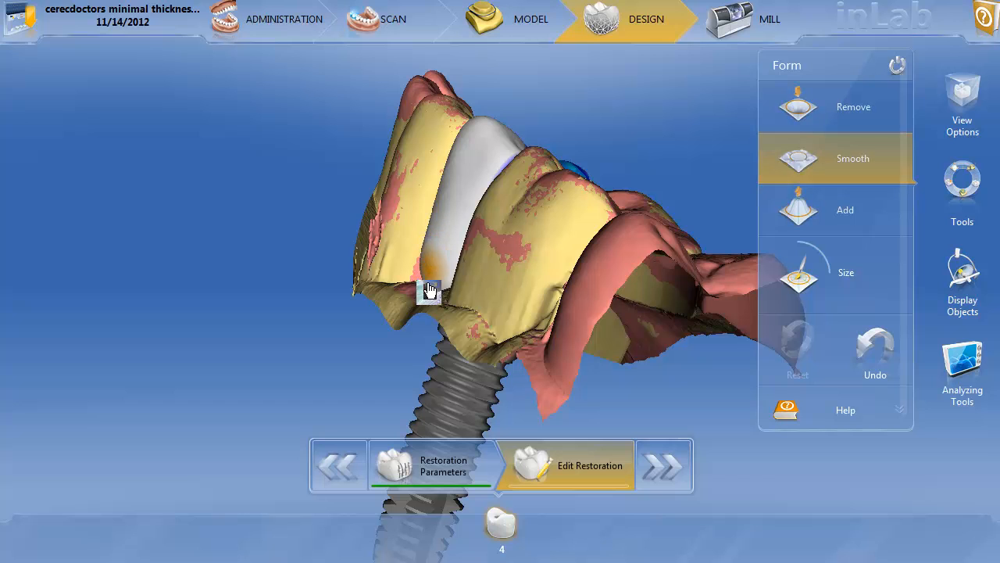
Hide the upper jaw and smooth the restoration's emergence contour just above the implant from the gingival side.
{"action": "left_click", "coordinate": [975, 263]}
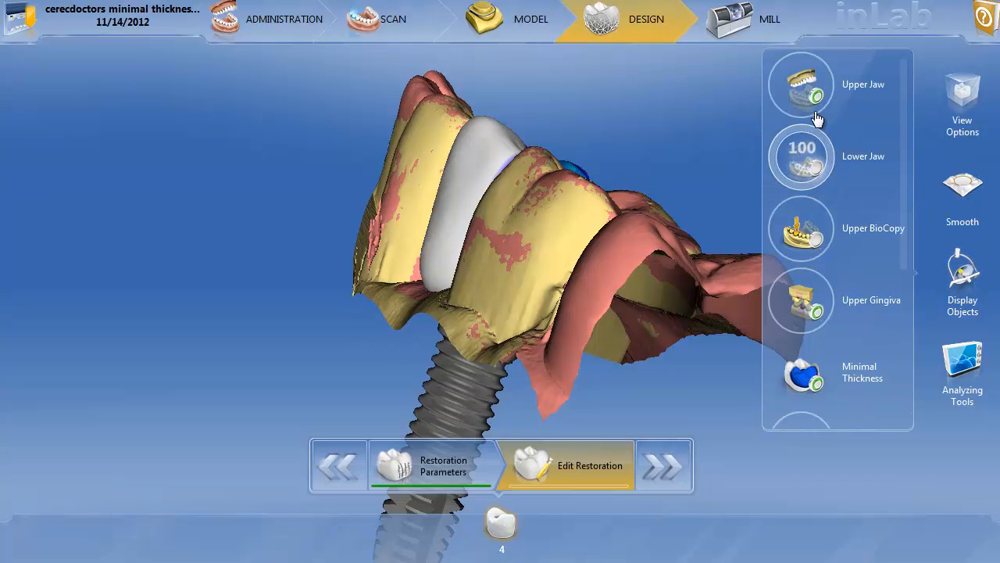
{"action": "left_click", "coordinate": [800, 104]}
{"action": "mouse_move", "coordinate": [436, 340]}
{"action": "left_mouse_down"}
{"action": "mouse_move", "coordinate": [422, 240]}
{"action": "mouse_move", "coordinate": [420, 259]}
{"action": "left_mouse_up"}
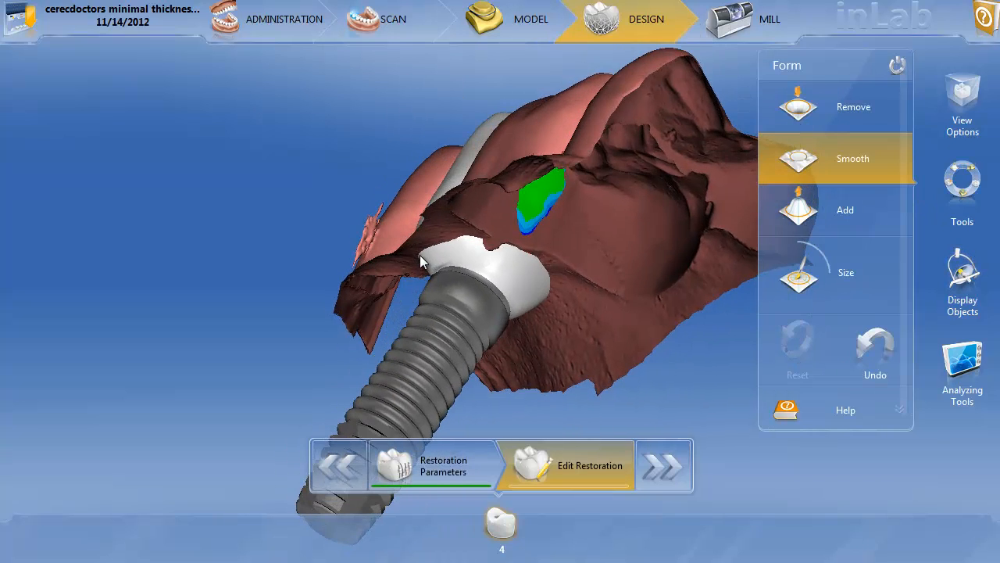
{"action": "scroll", "coordinate": [421, 260], "scroll_direction": "up", "scroll_amount": 3}
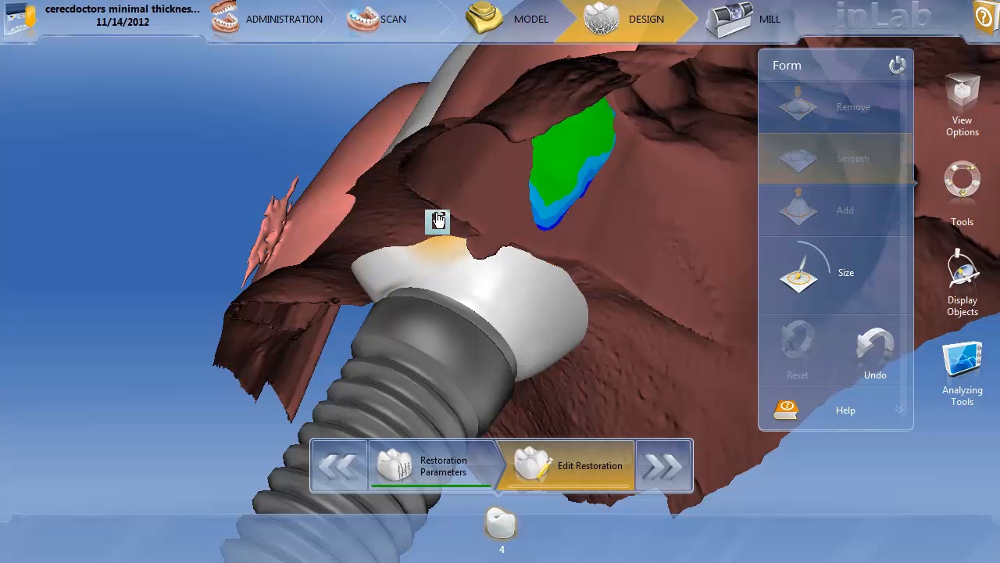
{"action": "left_click_drag", "start_coordinate": [459, 224], "coordinate": [463, 222]}
Smooth the facial side of the emergence contour next to the implant and check it from the facial side.
{"action": "mouse_move", "coordinate": [654, 237]}
{"action": "left_mouse_down"}
{"action": "mouse_move", "coordinate": [666, 291]}
{"action": "mouse_move", "coordinate": [612, 201]}
{"action": "left_mouse_up"}
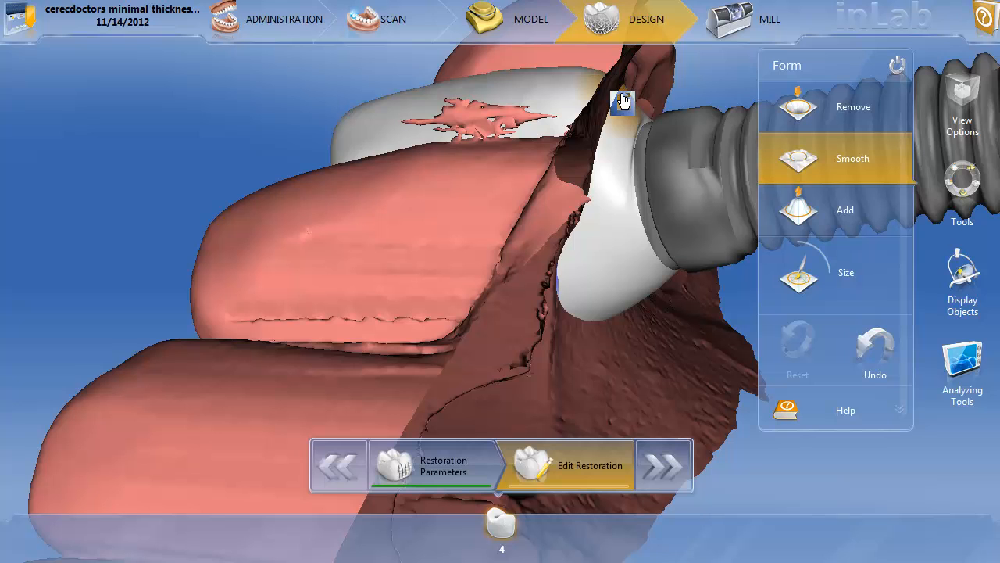
{"action": "left_click_drag", "start_coordinate": [623, 98], "coordinate": [646, 135]}
{"action": "mouse_move", "coordinate": [720, 110]}
{"action": "left_mouse_down"}
{"action": "mouse_move", "coordinate": [727, 151]}
{"action": "mouse_move", "coordinate": [737, 148]}
{"action": "mouse_move", "coordinate": [641, 156]}
{"action": "mouse_move", "coordinate": [564, 241]}
{"action": "left_mouse_up"}
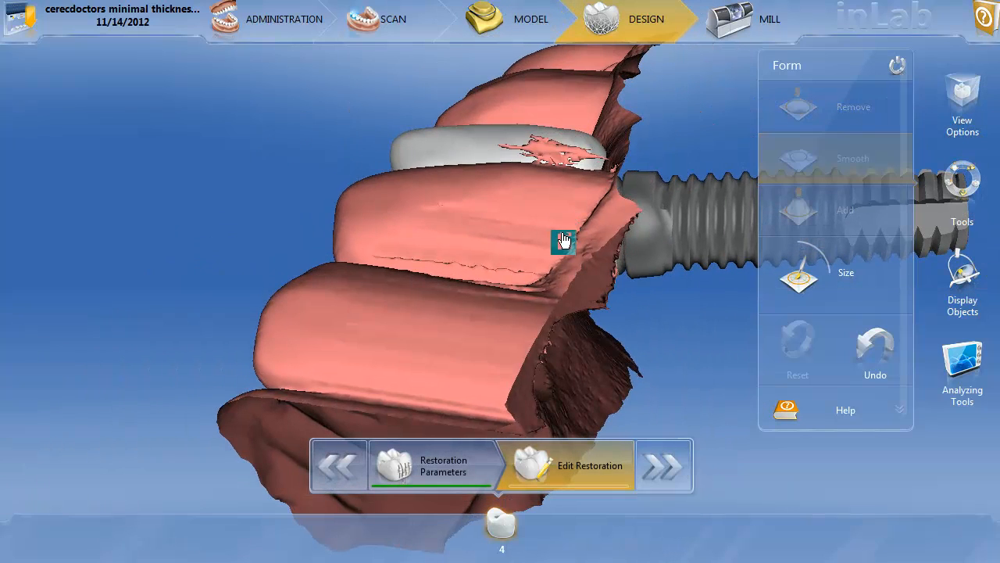
{"action": "left_click_drag", "start_coordinate": [691, 166], "coordinate": [539, 263]}
{"action": "right_click", "coordinate": [539, 263]}
{"action": "left_click", "coordinate": [496, 170]}
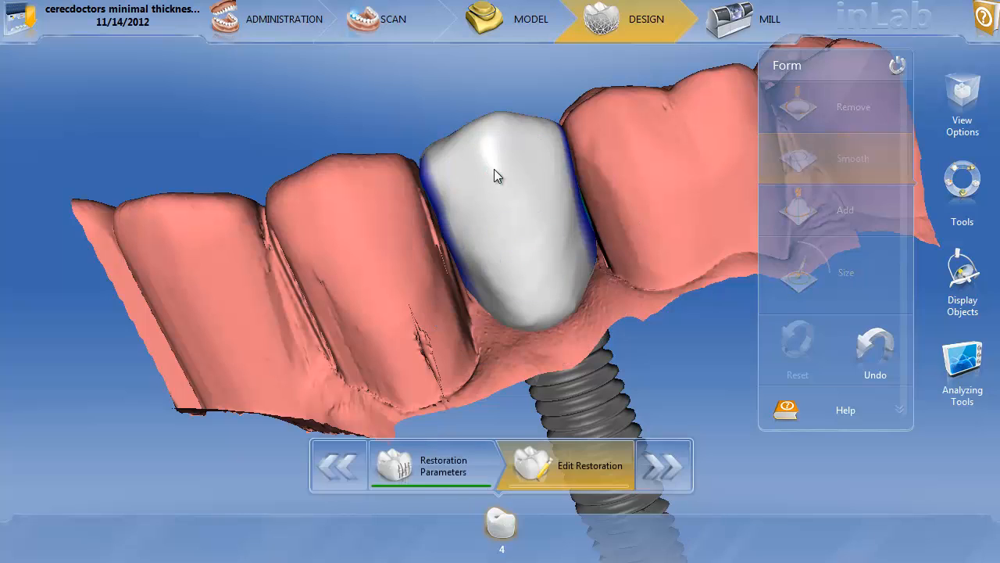
Hide the upper gingiva and display the upper jaw around the restoration.
{"action": "left_click", "coordinate": [966, 272]}
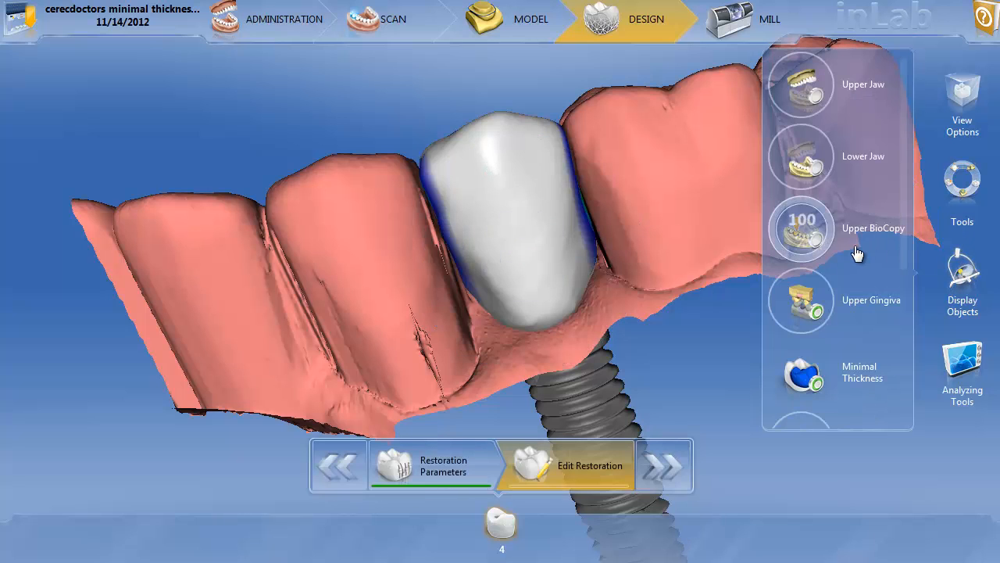
{"action": "left_click", "coordinate": [813, 328]}
{"action": "left_click", "coordinate": [818, 112]}
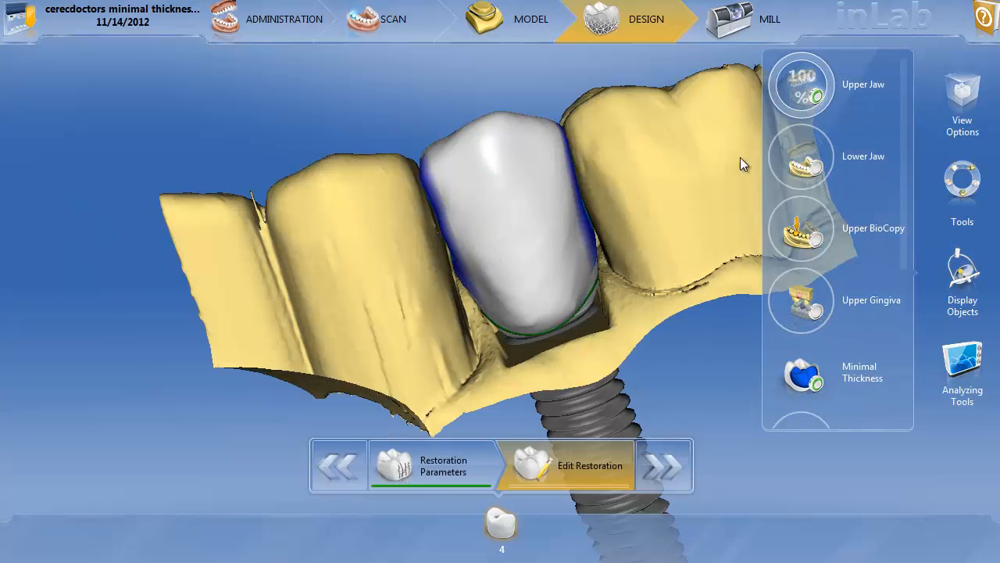
{"action": "left_click_drag", "start_coordinate": [616, 323], "coordinate": [680, 331]}
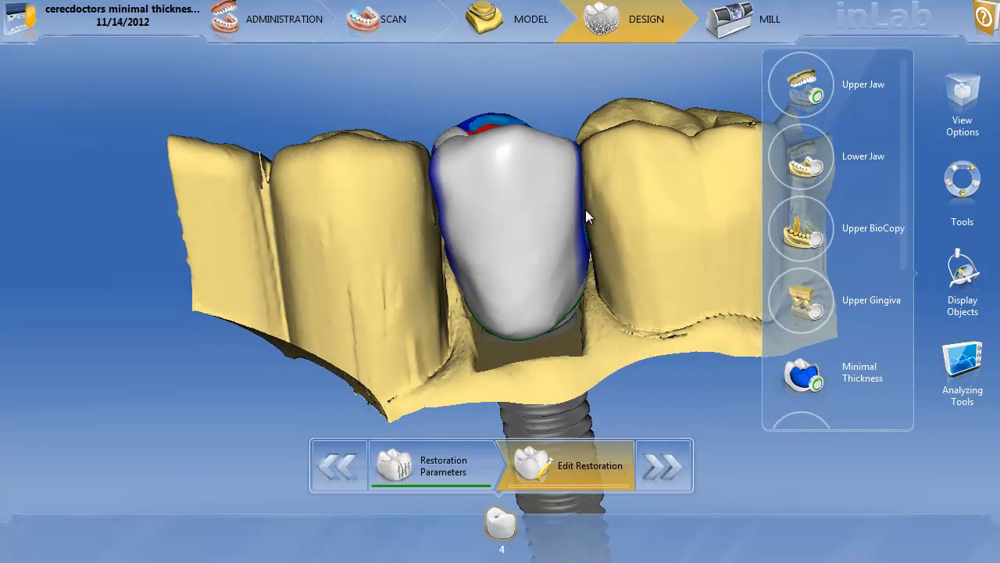
Split the restoration into a separate abutment and crown, and examine the abutment inside the transparent crown.
{"action": "left_click", "coordinate": [944, 192]}
{"action": "left_click", "coordinate": [855, 138]}
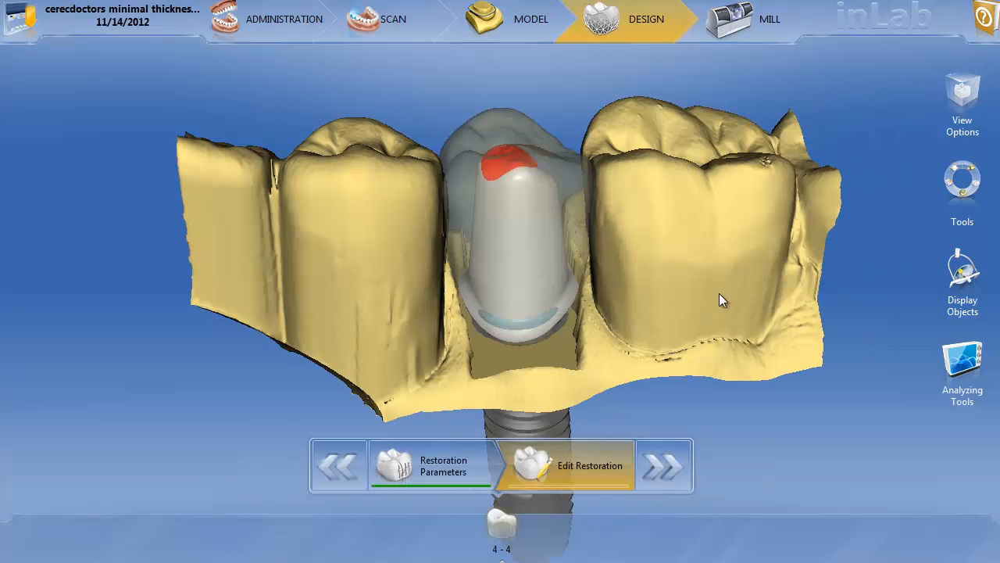
{"action": "middle_click_drag", "start_coordinate": [719, 293], "coordinate": [582, 263]}
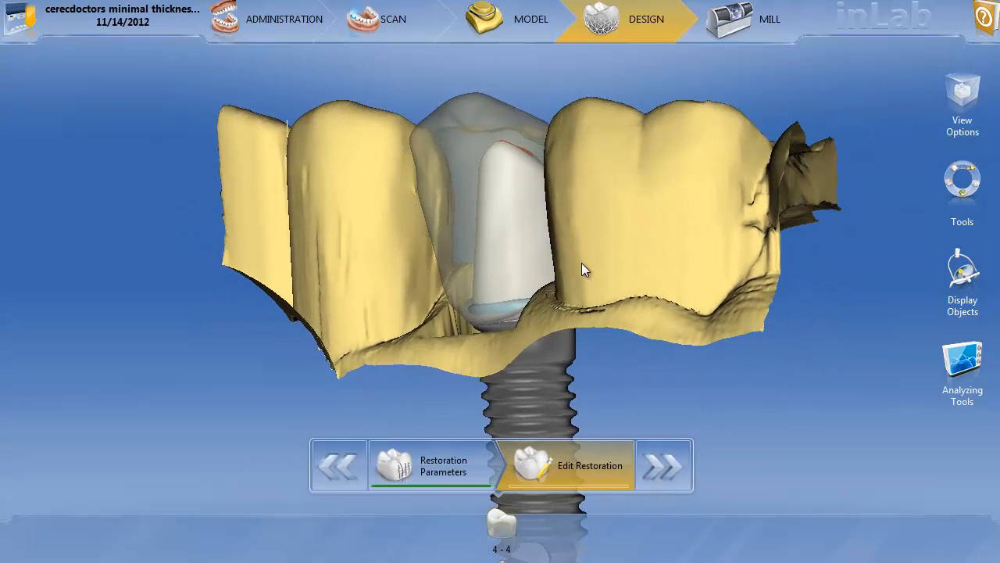
{"action": "scroll", "coordinate": [581, 263], "scroll_direction": "up", "scroll_amount": 5}
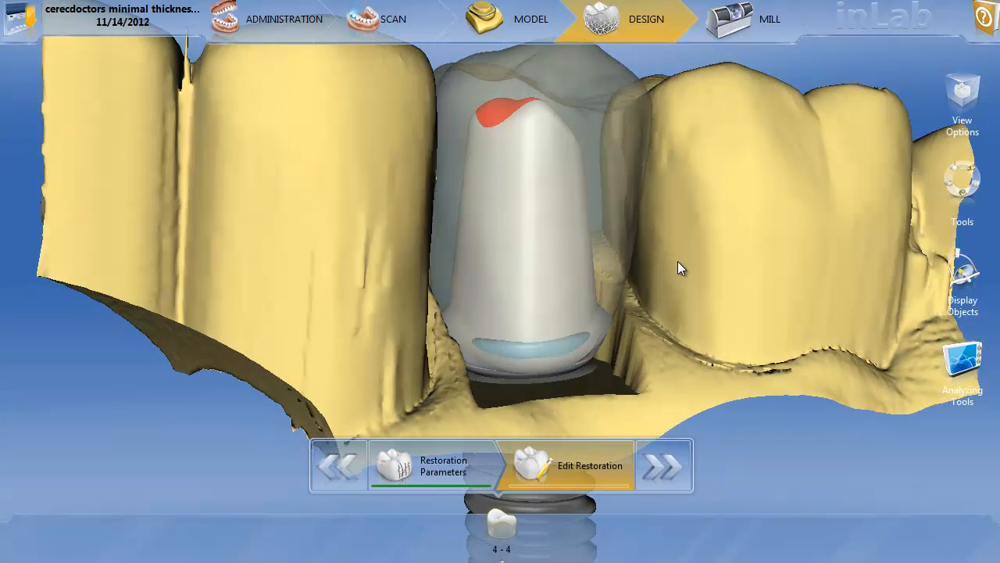
Reduce the height of the whole abutment with Occlusal scaling to give the crown more occlusal thickness.
{"action": "right_click", "coordinate": [598, 194]}
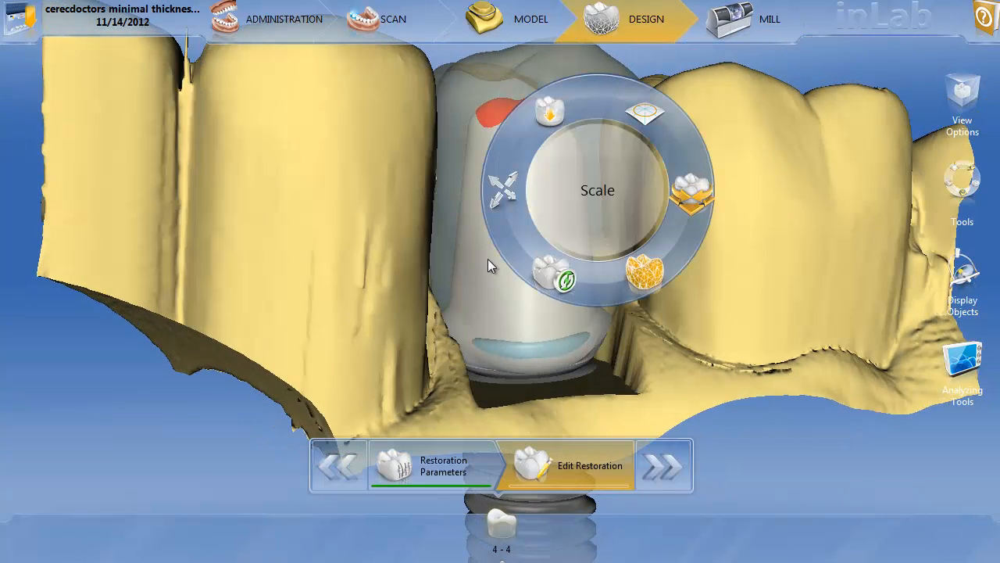
{"action": "left_click", "coordinate": [504, 193]}
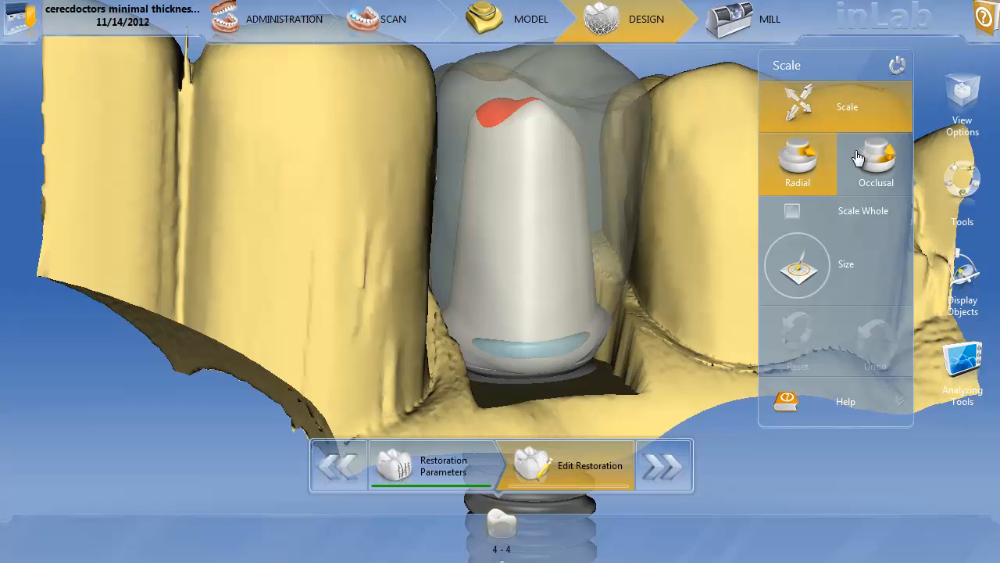
{"action": "left_click", "coordinate": [854, 160]}
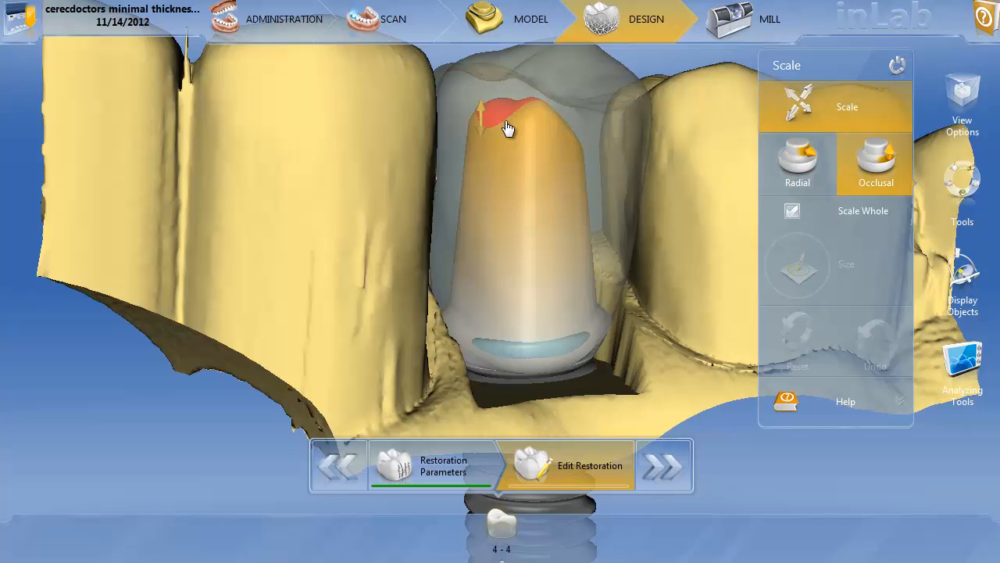
{"action": "left_click_drag", "start_coordinate": [516, 138], "coordinate": [518, 156]}
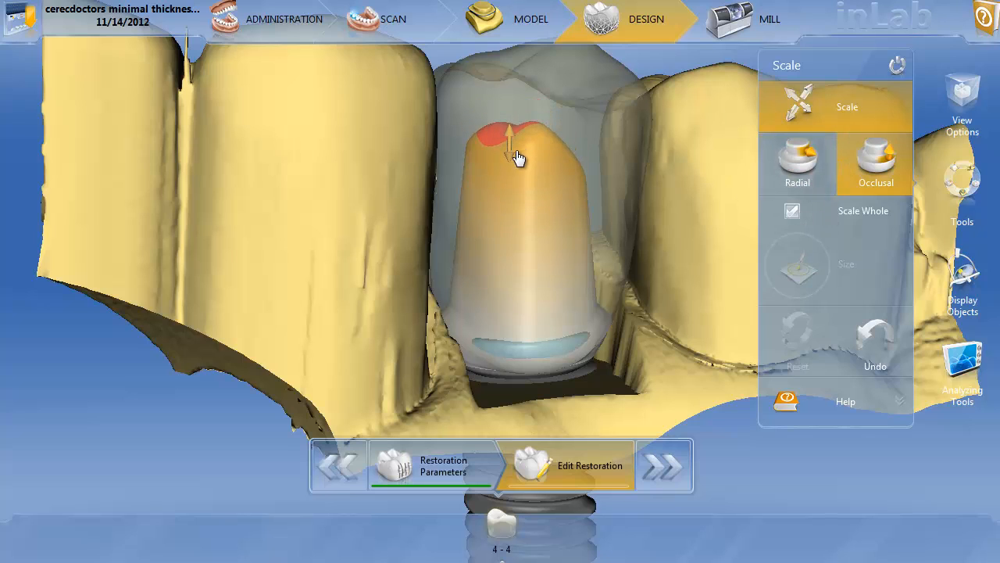
Display the upper gingiva at about 58% opacity around the abutment.
{"action": "left_click", "coordinate": [969, 300]}
{"action": "left_click", "coordinate": [789, 313]}
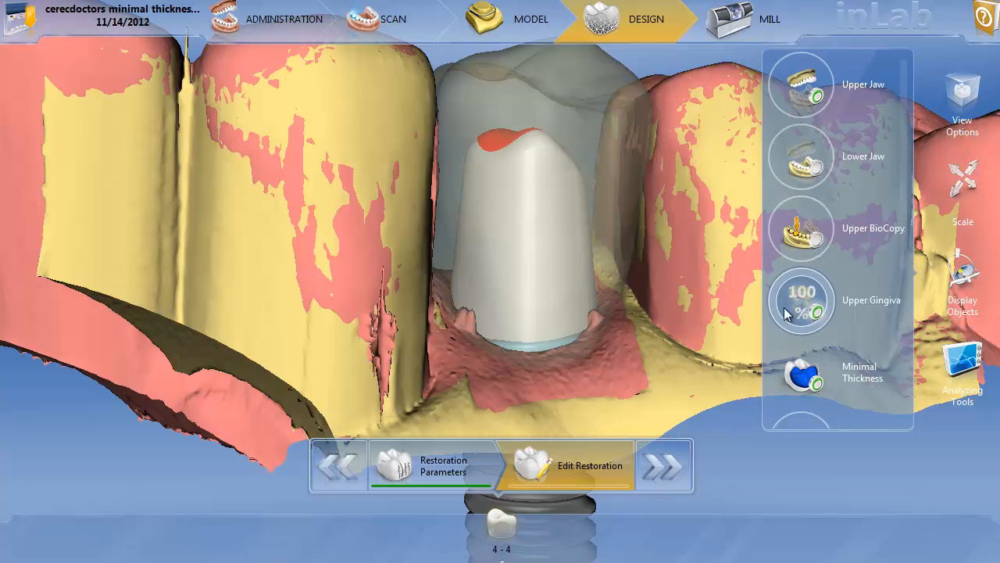
{"action": "left_click_drag", "start_coordinate": [805, 306], "coordinate": [777, 423]}
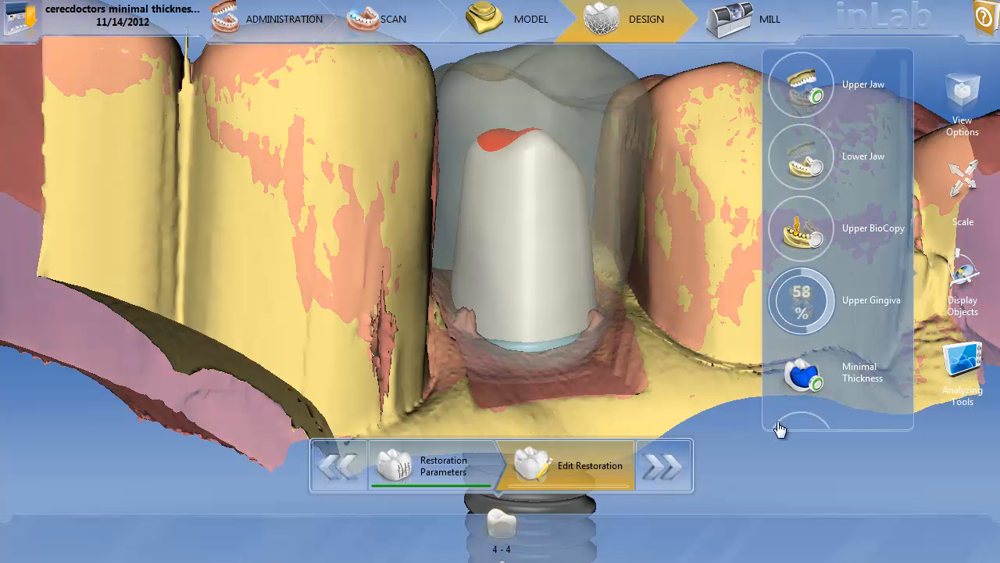
Turn off Scale Whole and lower the facial shoulder of the abutment below the gingiva with Occlusal scaling.
{"action": "left_click_drag", "start_coordinate": [642, 320], "coordinate": [565, 308]}
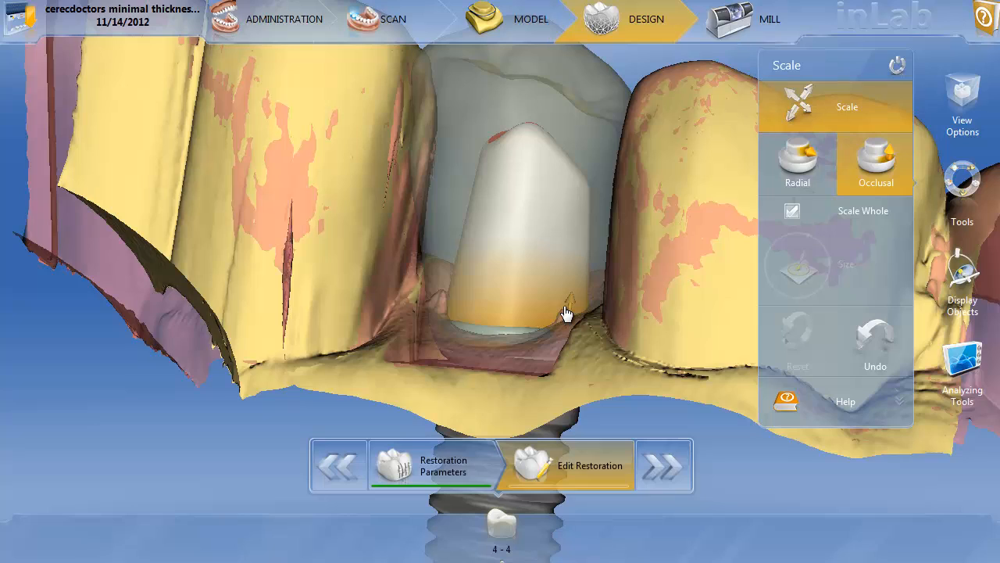
{"action": "left_click_drag", "start_coordinate": [708, 242], "coordinate": [628, 289]}
{"action": "left_click", "coordinate": [792, 211]}
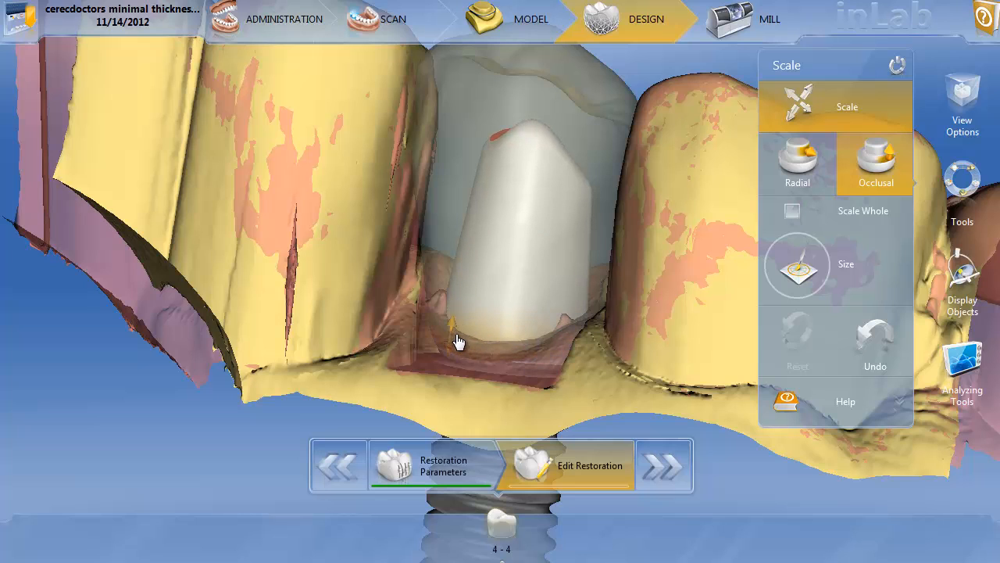
{"action": "left_click_drag", "start_coordinate": [671, 271], "coordinate": [589, 258]}
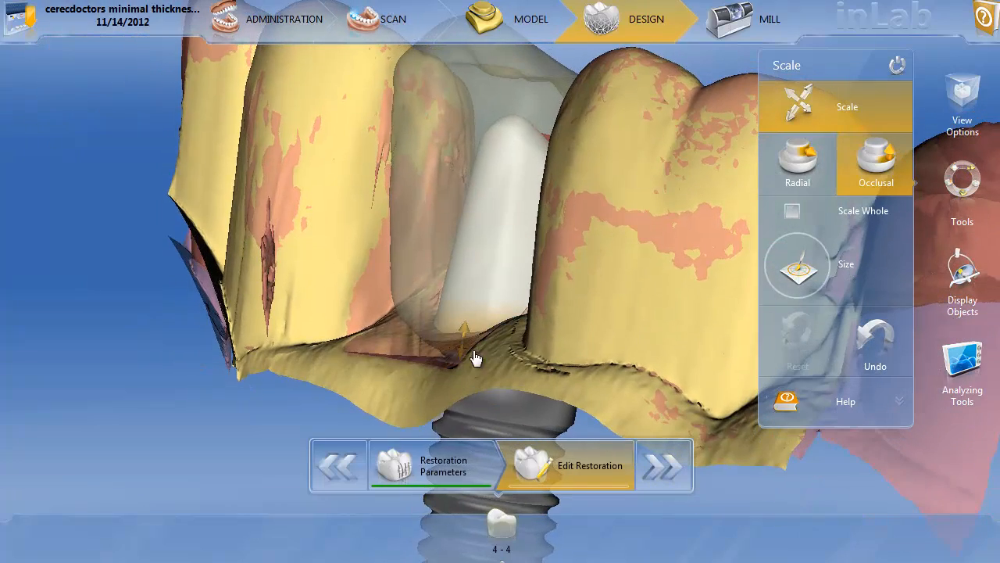
{"action": "left_click_drag", "start_coordinate": [564, 299], "coordinate": [670, 315]}
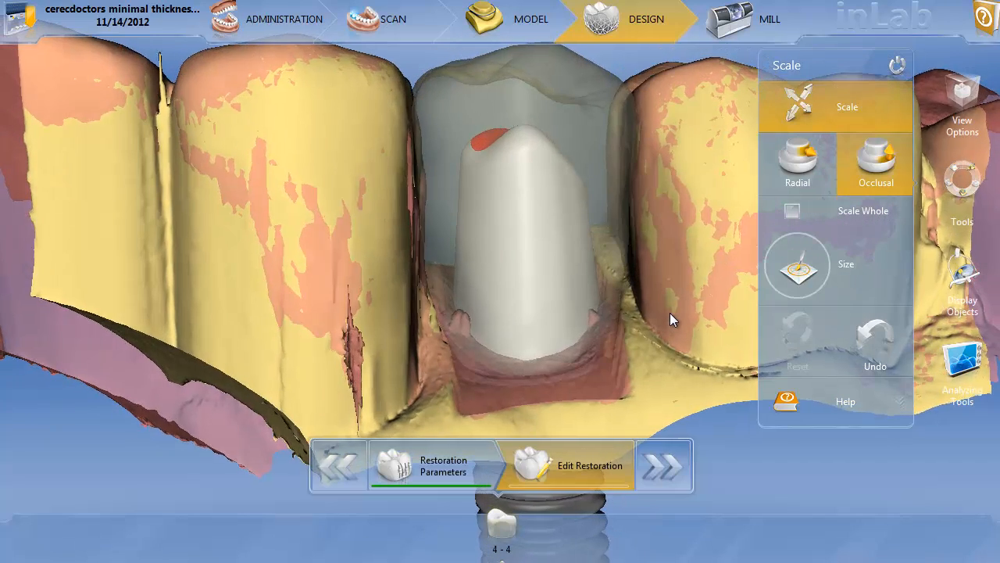
Hide the upper gingiva and upper jaw, and inspect the abutment's shoulder and the crown margin from several sides.
{"action": "left_click", "coordinate": [963, 269]}
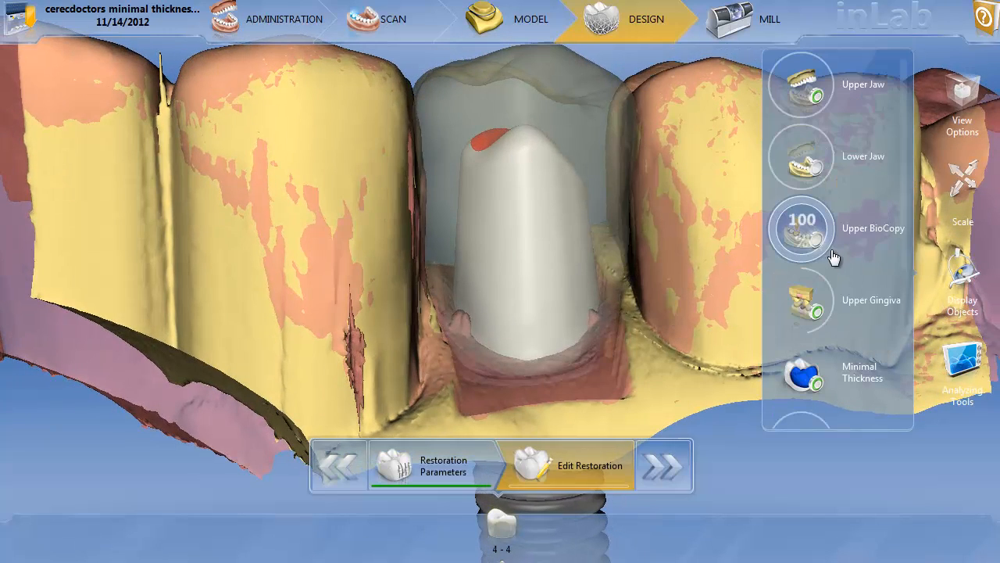
{"action": "left_click", "coordinate": [813, 303]}
{"action": "left_click_drag", "start_coordinate": [625, 237], "coordinate": [595, 223]}
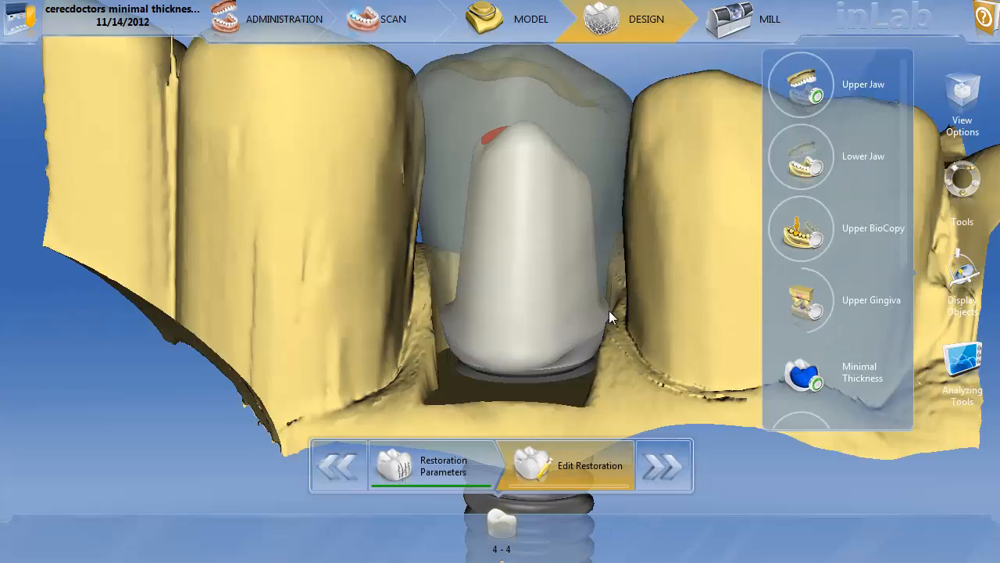
{"action": "left_click_drag", "start_coordinate": [609, 312], "coordinate": [661, 215]}
{"action": "left_click", "coordinate": [816, 108]}
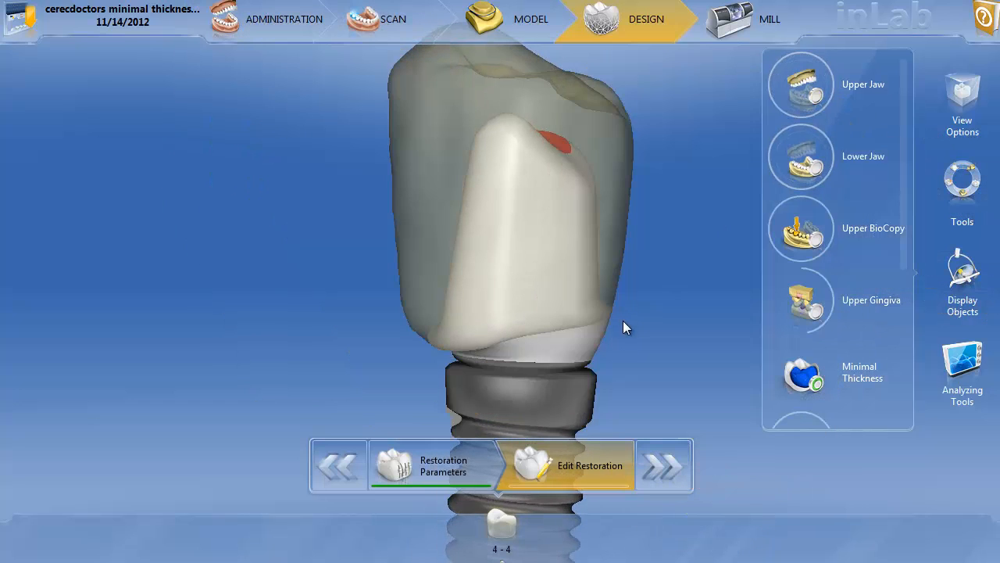
{"action": "left_click_drag", "start_coordinate": [623, 321], "coordinate": [551, 304]}
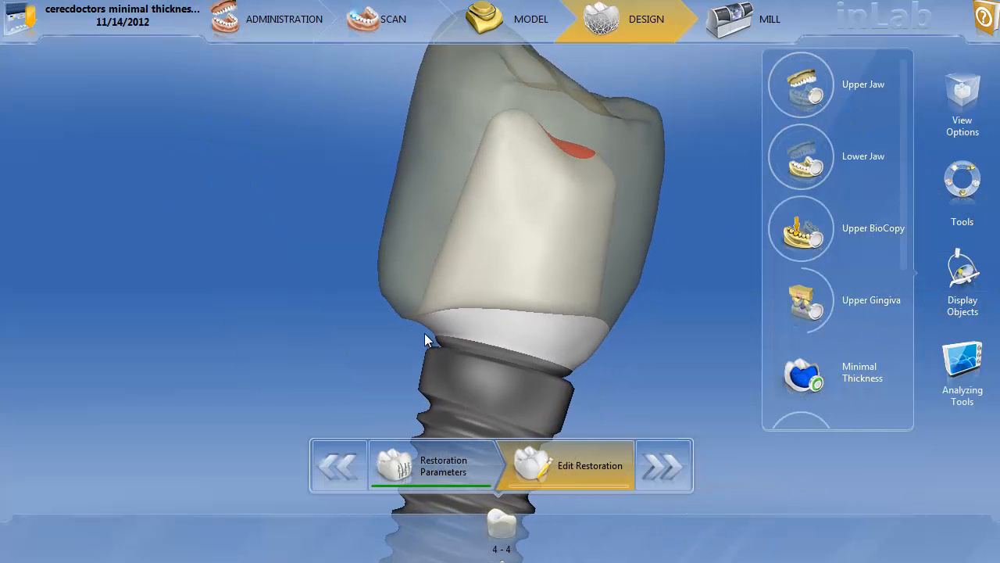
{"action": "left_click_drag", "start_coordinate": [534, 346], "coordinate": [671, 289]}
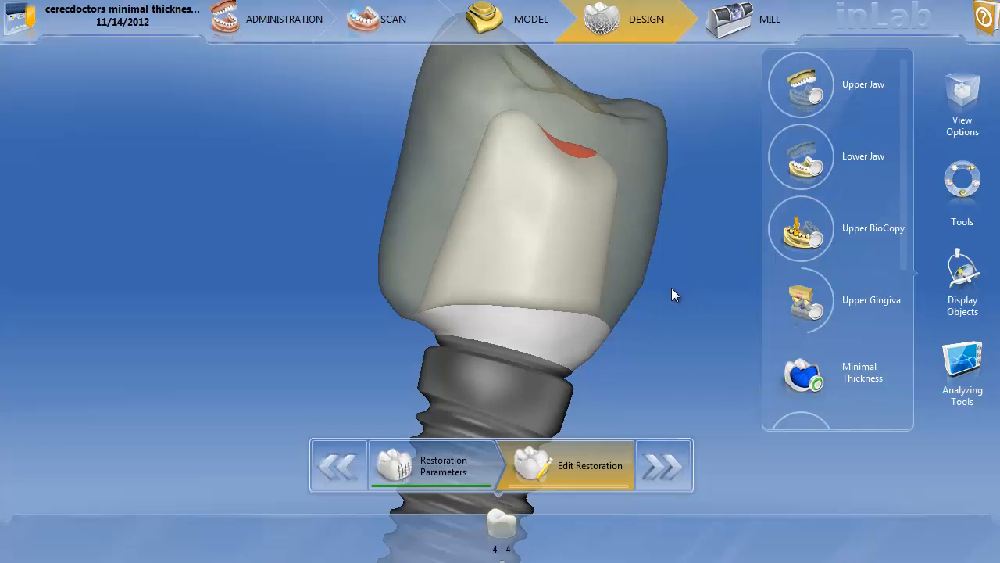
Check the abutment against the upper BioCopy, hide it again, and view the margin against the translucent upper gingiva.
{"action": "left_click", "coordinate": [802, 227]}
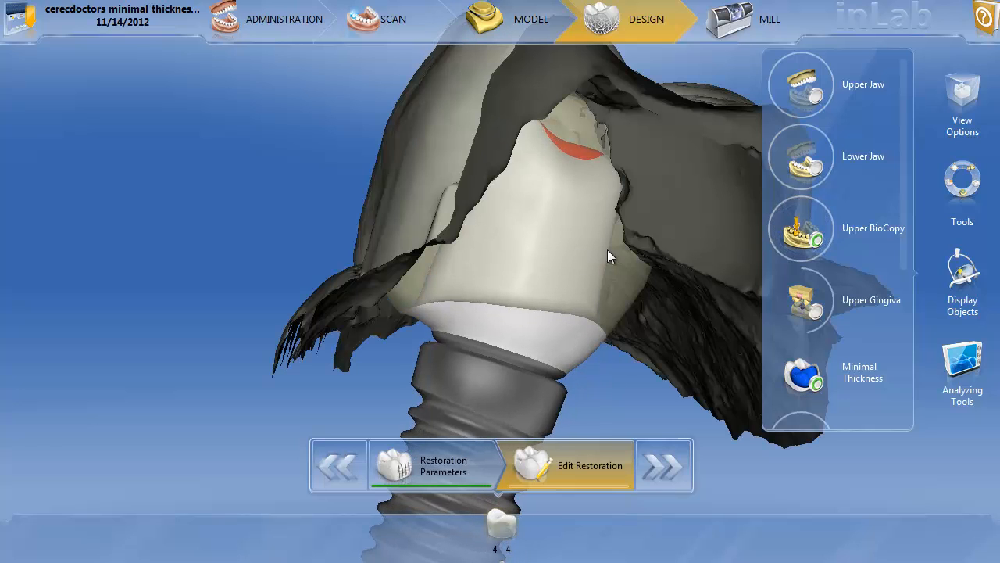
{"action": "left_click", "coordinate": [817, 249]}
{"action": "left_click", "coordinate": [808, 313]}
{"action": "left_click_drag", "start_coordinate": [478, 259], "coordinate": [427, 308]}
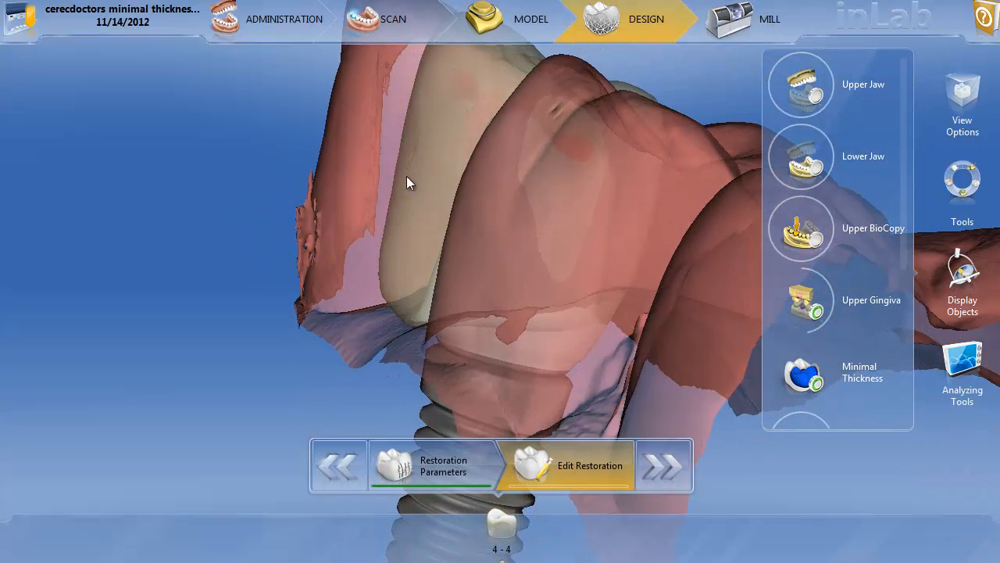